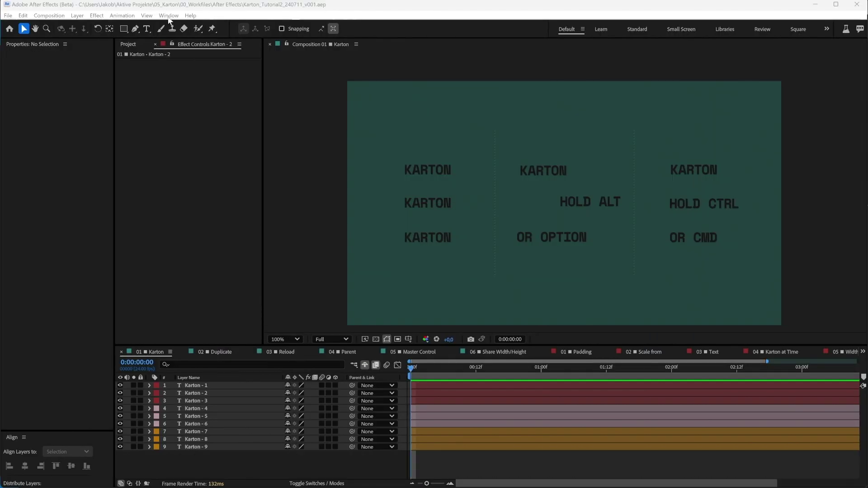
- Open the Karton extension and enlarge its panel so that all of its controls fit
click(169, 16)
mouse_move(271, 53)
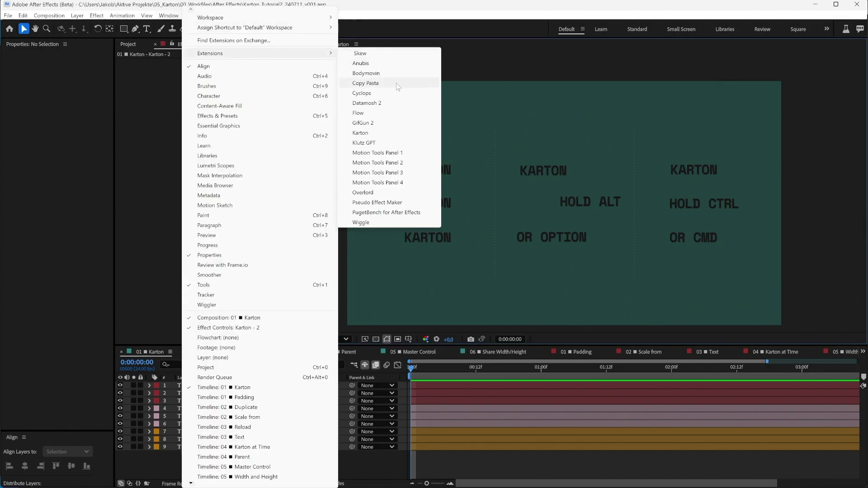
click(396, 133)
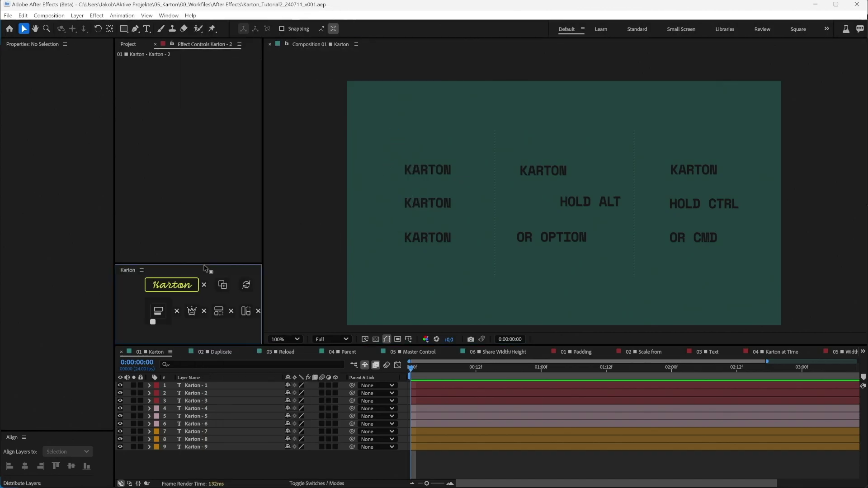
drag(205, 264, 206, 257)
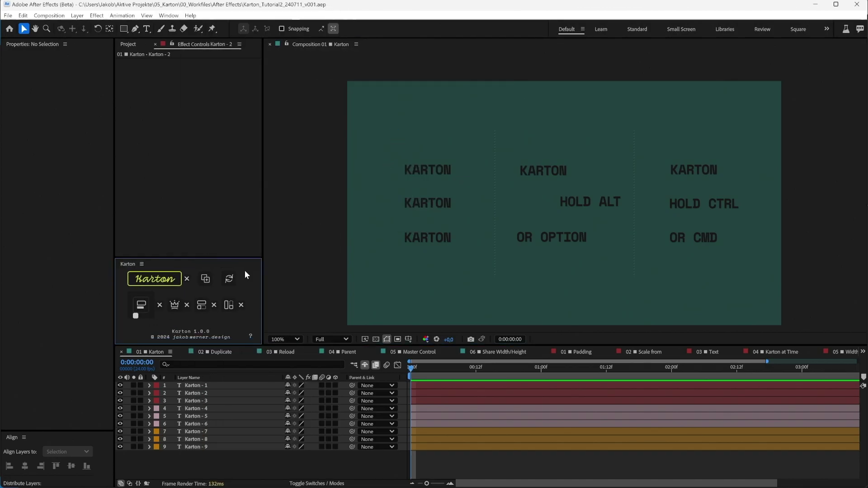
- Create a separate Karton box for each of the three KARTON texts in the first column, and check the first box's settings
drag(463, 139, 384, 257)
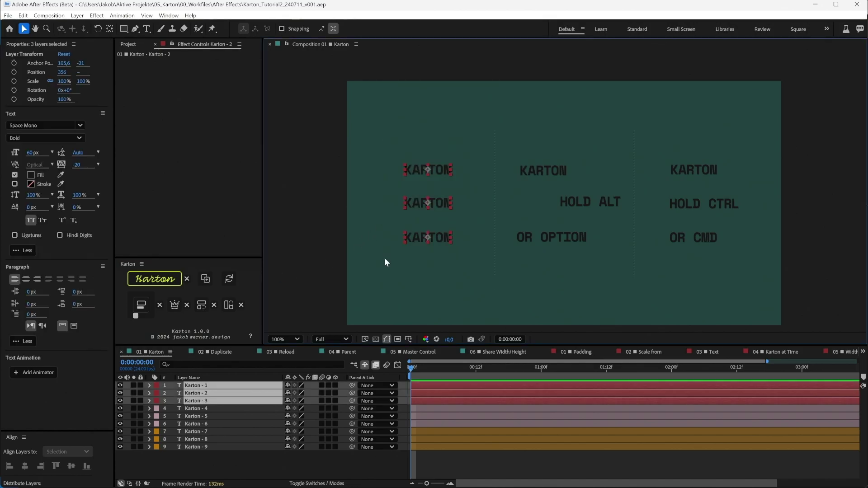
click(175, 281)
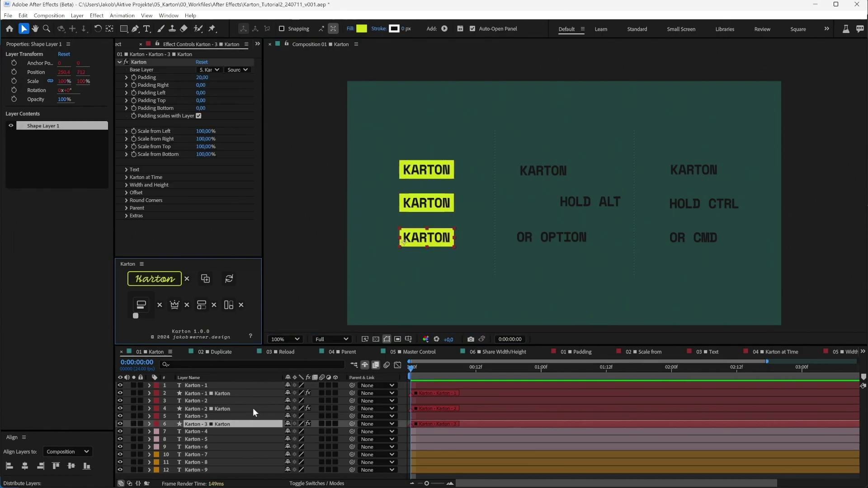
click(218, 393)
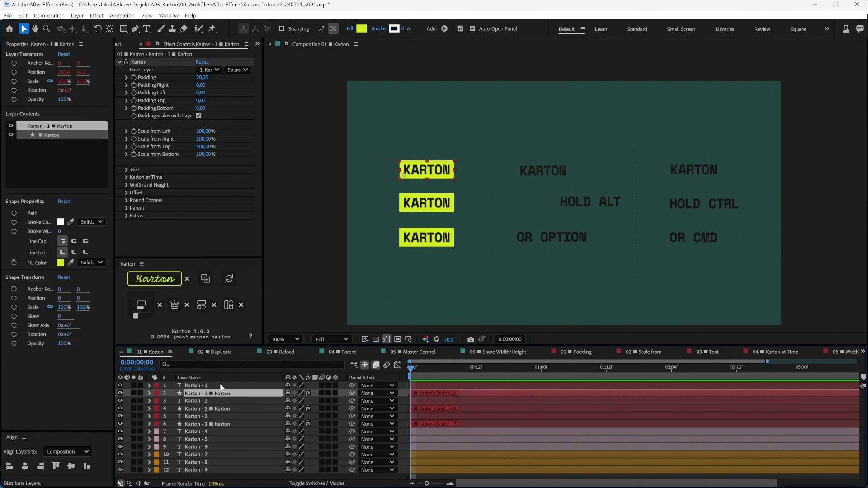
click(353, 142)
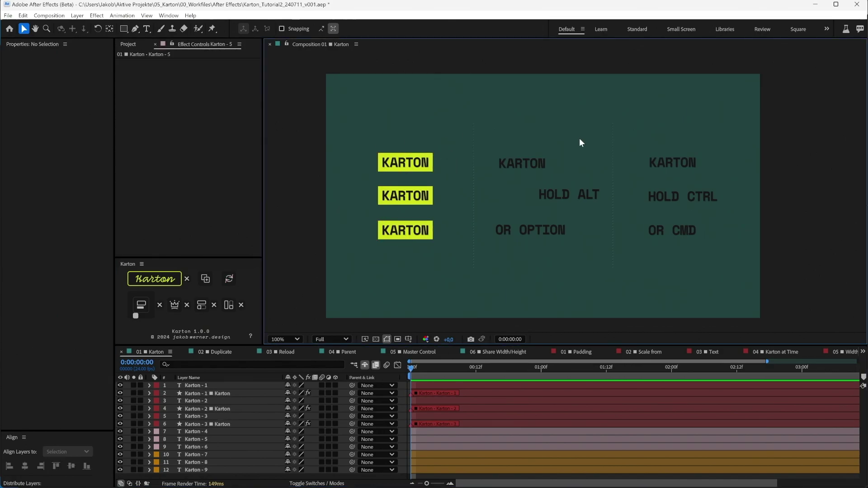
- Create one shared Karton box around KARTON, HOLD ALT and OR OPTION in the middle column, and select its box layer
drag(579, 140, 506, 237)
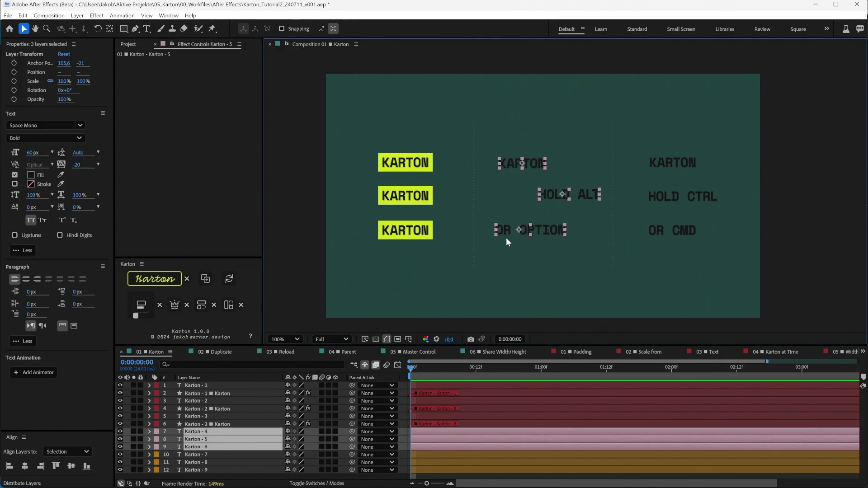
click(148, 283)
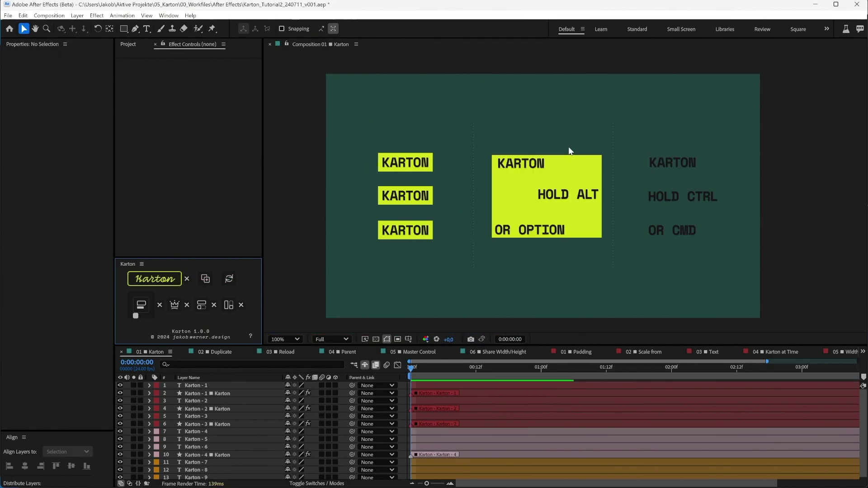
click(220, 455)
- Move OR OPTION, HOLD ALT and the middle KARTON text slightly outward to stretch their shared box
click(580, 284)
drag(534, 231, 525, 230)
drag(565, 192, 571, 188)
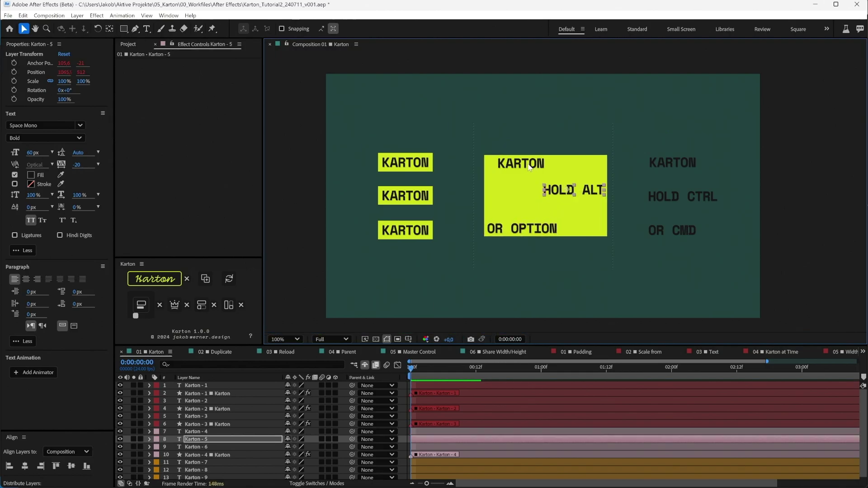
drag(522, 163, 519, 160)
- Create a Karton box for the third-column KARTON text and extend that box to include HOLD CTRL and OR CMD
drag(737, 131, 670, 170)
click(154, 279)
drag(741, 183, 667, 246)
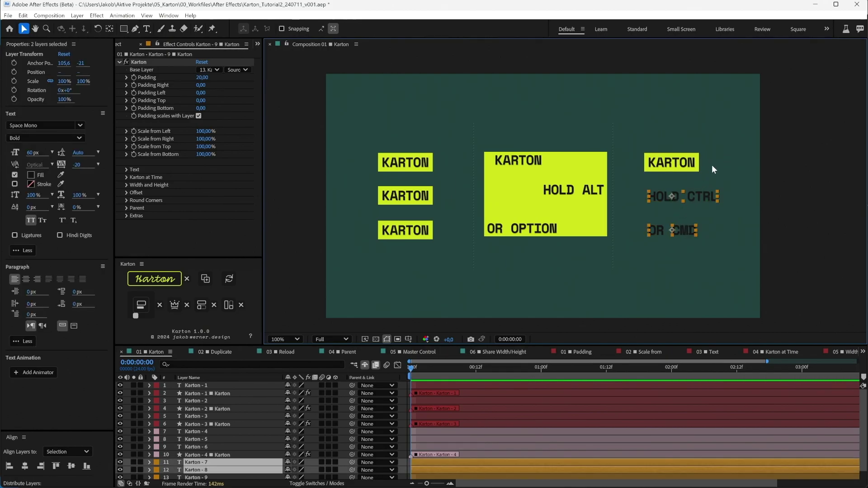
drag(689, 175, 689, 175)
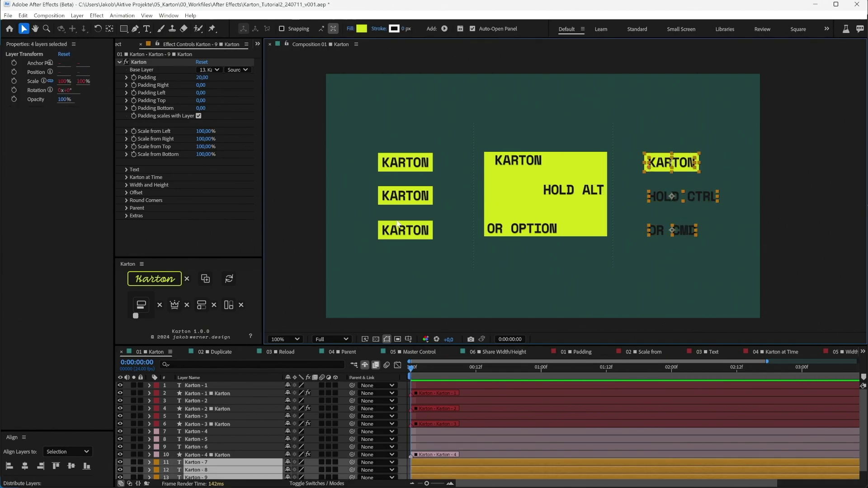
click(171, 279)
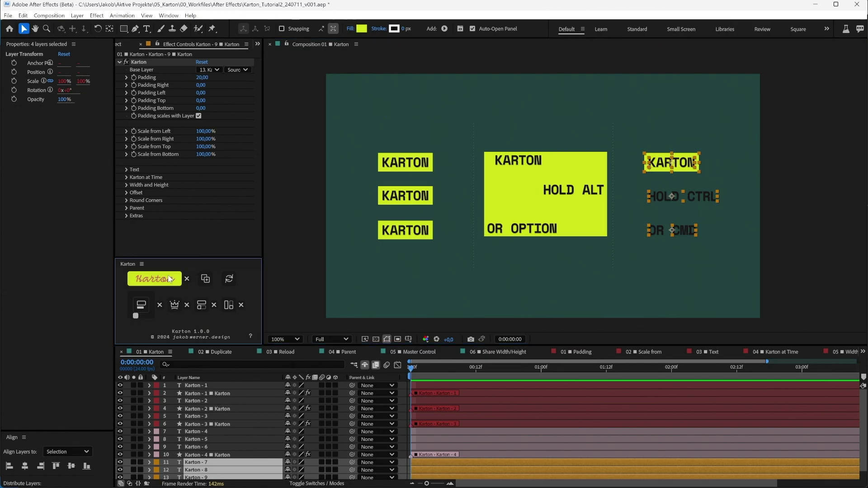
click(720, 248)
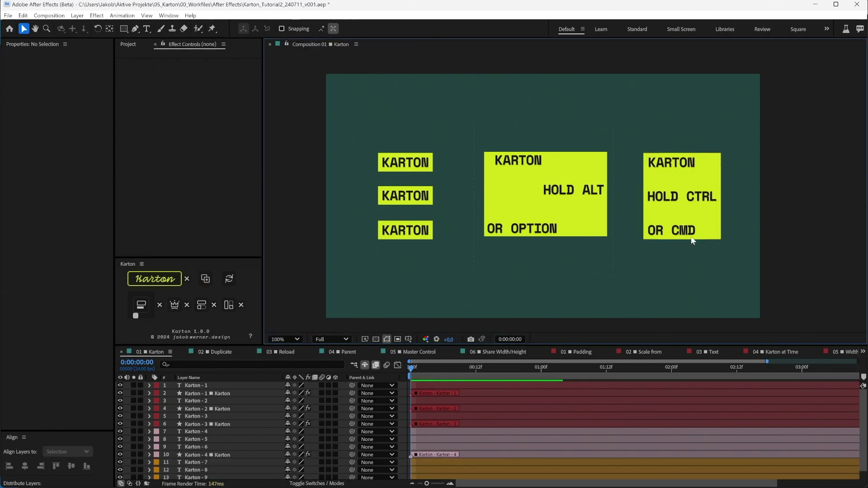
- Move OR CMD, HOLD CTRL and the third-column KARTON text slightly outward to stretch their box
drag(681, 232, 673, 232)
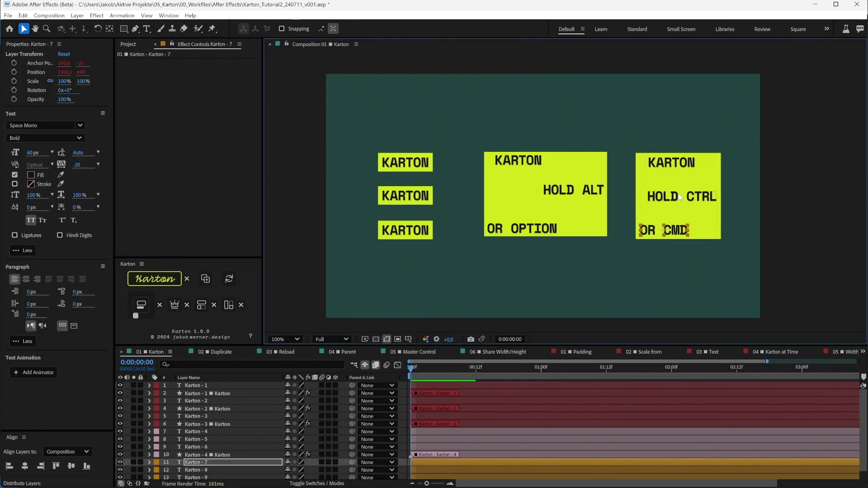
click(690, 199)
drag(689, 196, 690, 197)
drag(671, 166, 672, 162)
- Run Karton on all the text and box layers of the composition together
drag(757, 118, 360, 271)
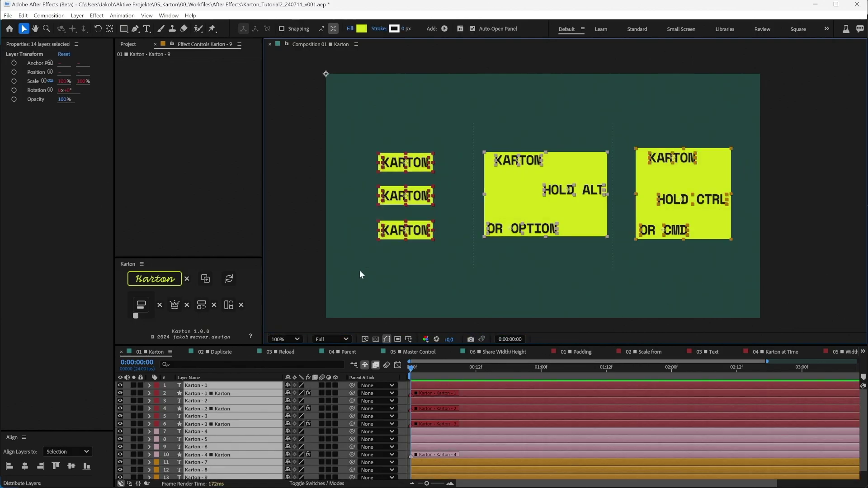
click(164, 279)
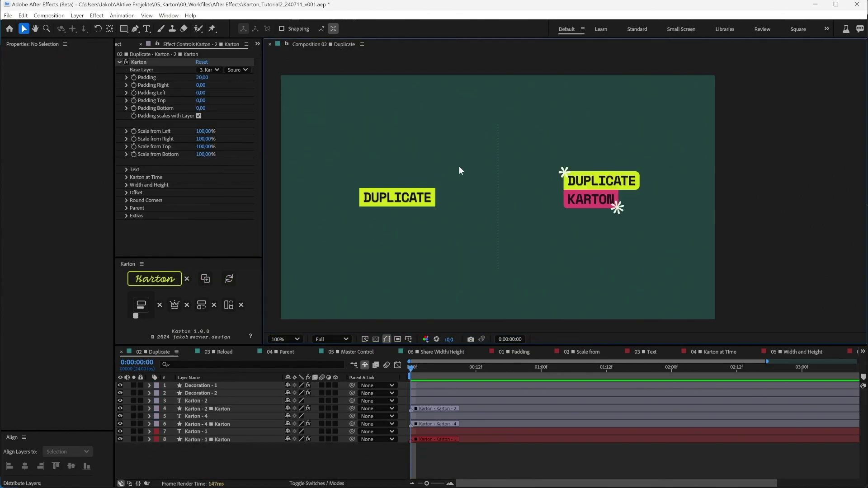
- Duplicate the single DUPLICATE text with its Karton box and move the copy diagonally below the original
drag(465, 155, 346, 234)
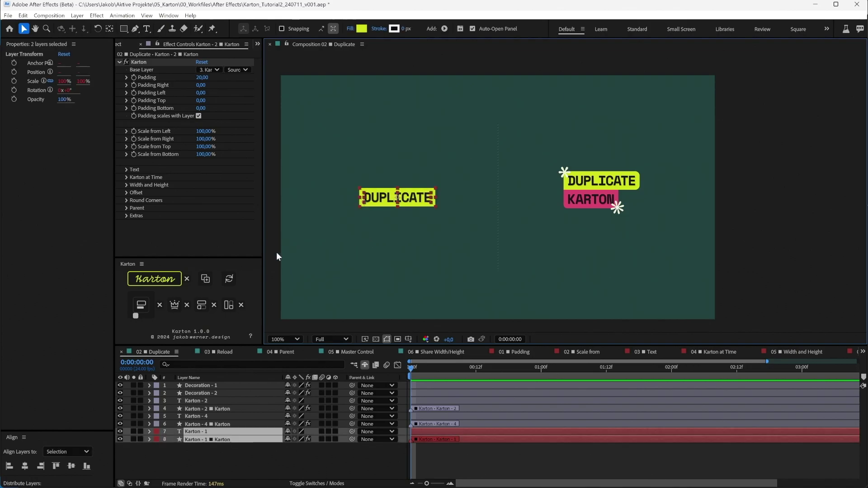
click(205, 279)
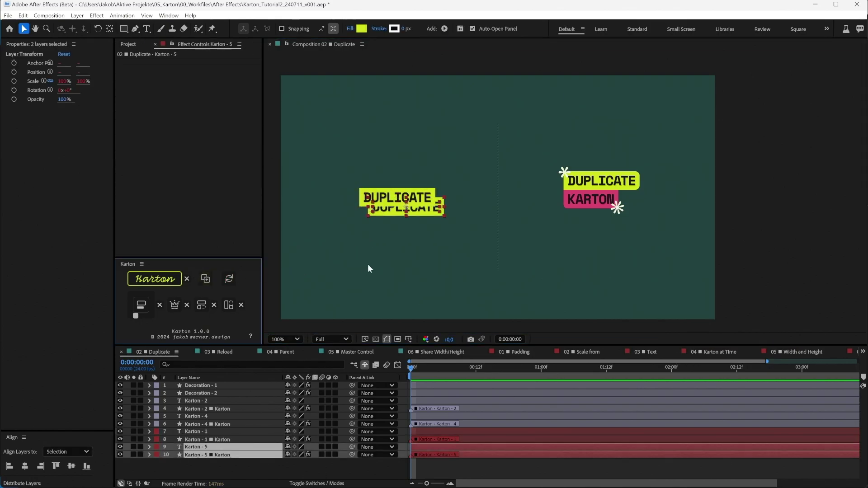
drag(425, 213, 433, 229)
- Duplicate the DUPLICATE and KARTON group with its two decorations using Karton, and move the copy below the original
click(679, 140)
drag(678, 141, 552, 241)
click(204, 279)
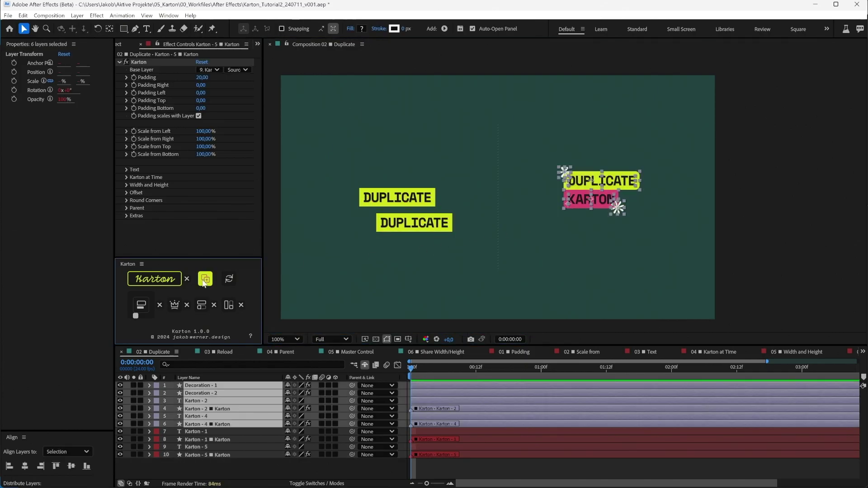
key(ctrl+d)
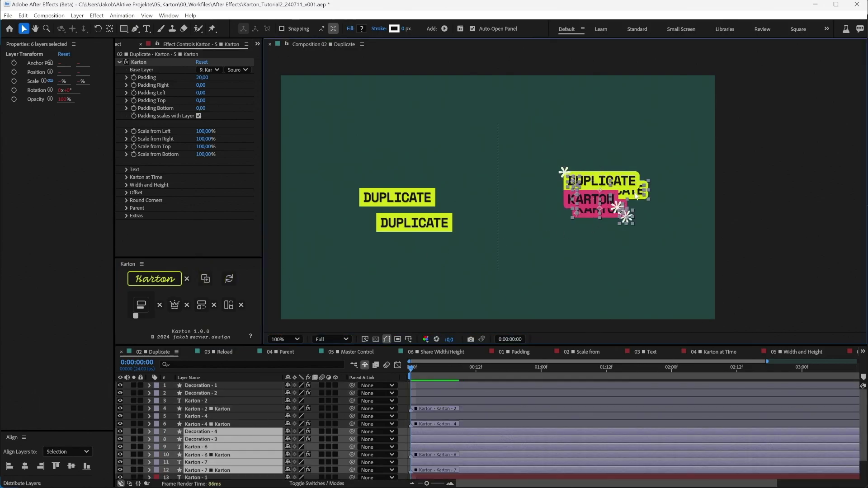
drag(635, 193, 646, 241)
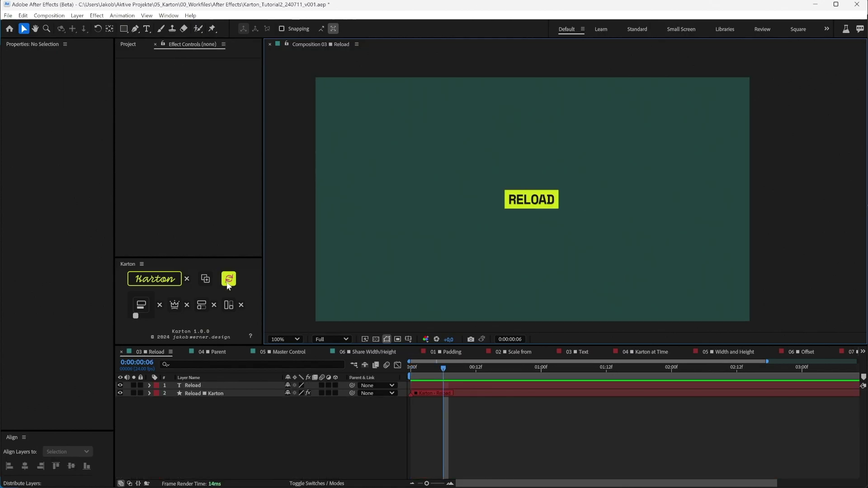
- Rename the Reload text layer as Text and set its label colour to Green
click(213, 385)
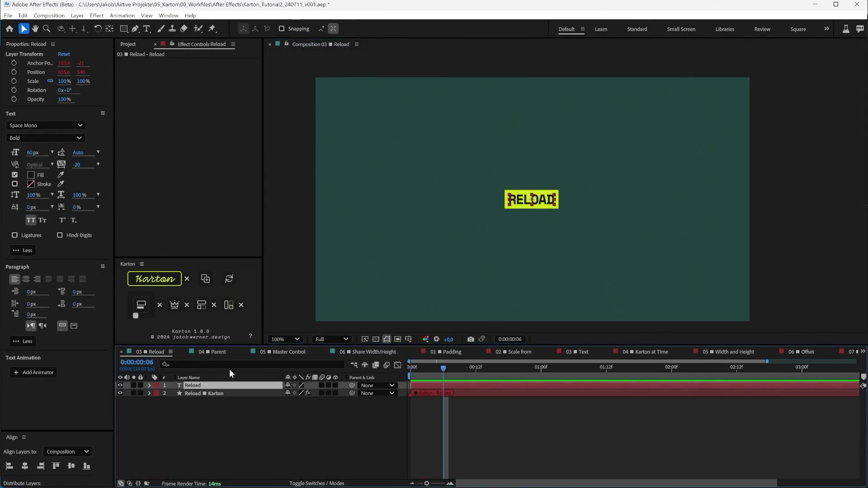
key(Return)
text(Text)
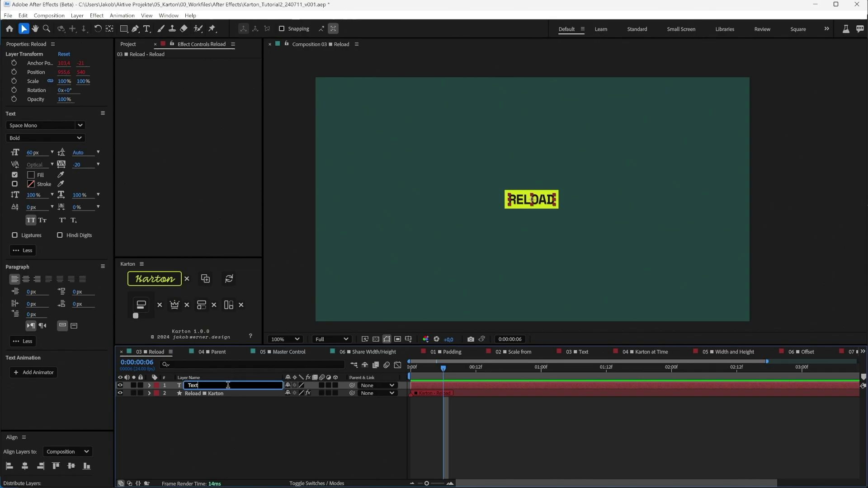
click(188, 398)
click(154, 384)
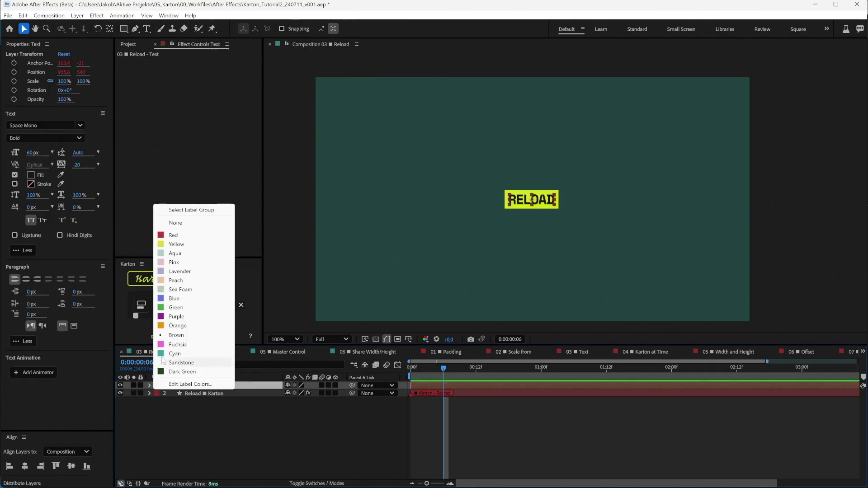
click(217, 308)
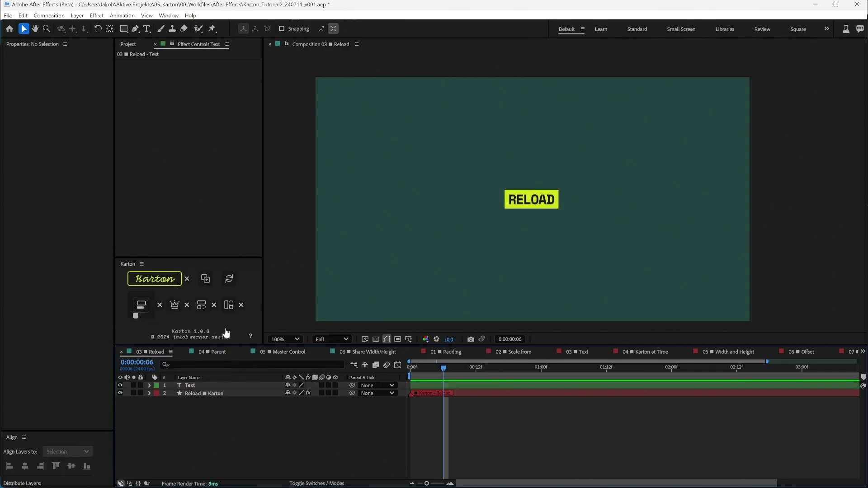
- Reload Karton to update the box layer's name and label colour, and select that box layer
click(228, 278)
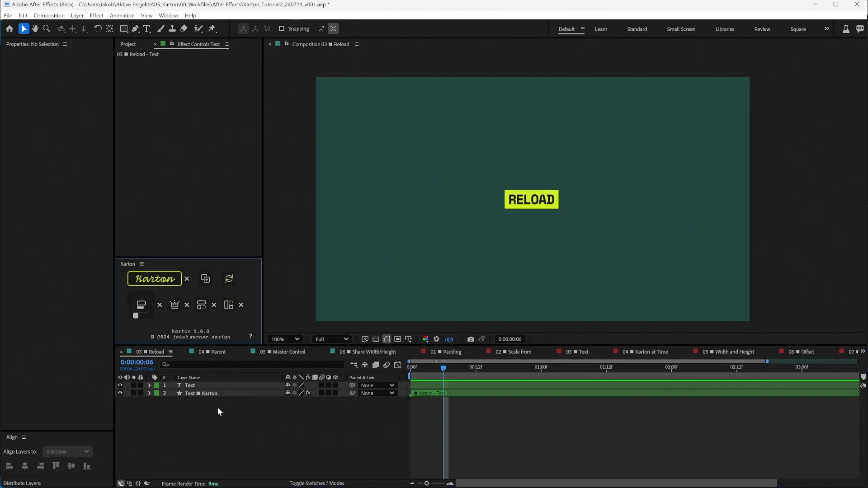
click(210, 393)
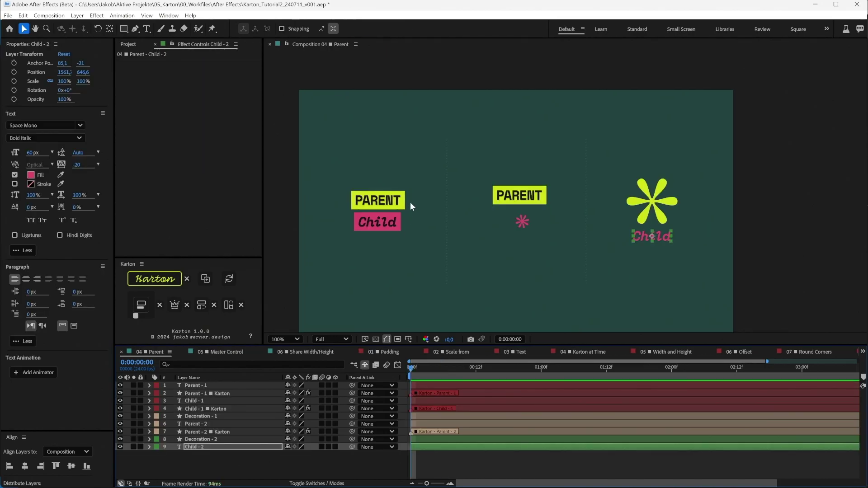
- Parent the first-column Child text and box to the PARENT box with Karton, aligned at its lower-left edge
drag(420, 184, 346, 210)
drag(415, 225, 357, 251)
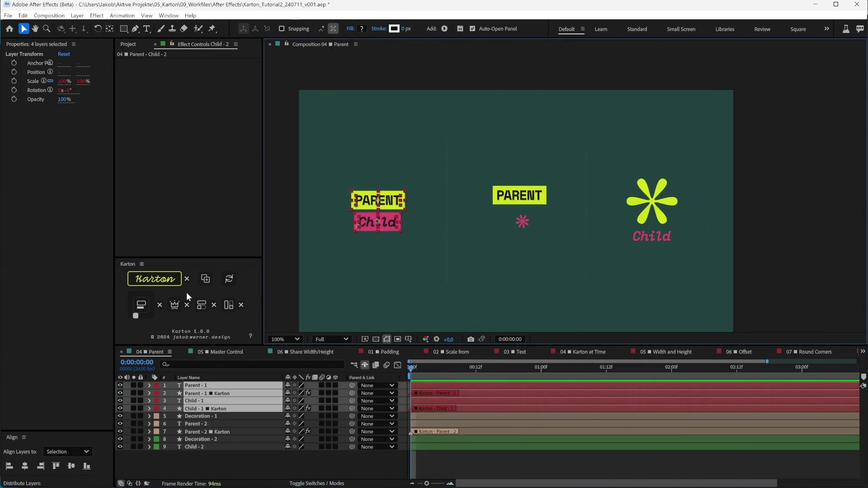
click(144, 306)
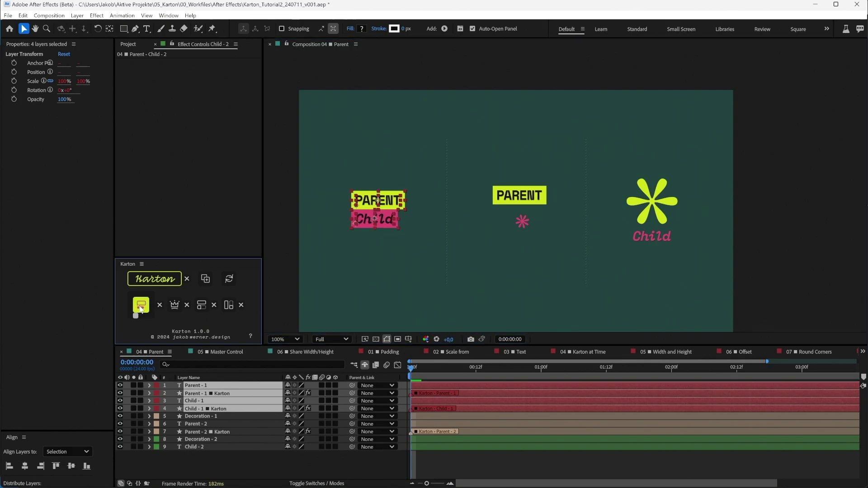
click(332, 272)
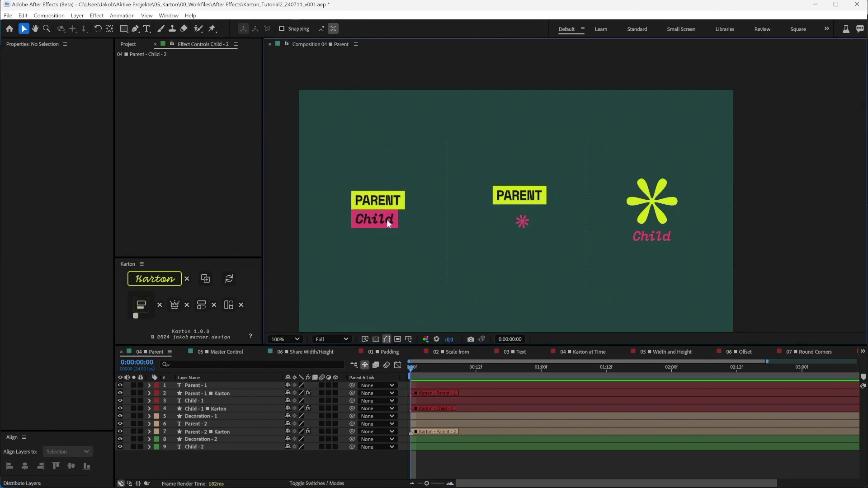
- Try rotating the first-column PARENT text and enlarge it slightly
click(393, 202)
key(w)
mouse_move(394, 204)
mouse_down()
mouse_move(385, 178)
mouse_move(360, 229)
mouse_move(406, 229)
mouse_move(401, 197)
mouse_move(427, 199)
mouse_move(405, 200)
mouse_up()
key(v)
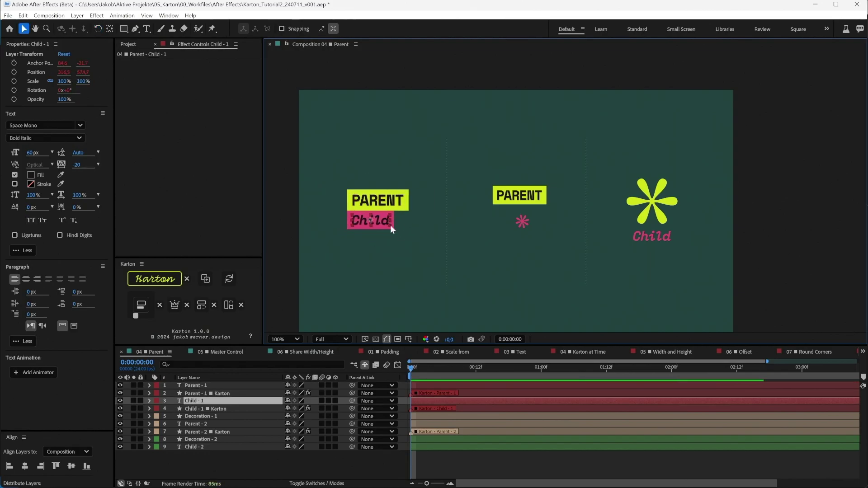
- Scale the first-column Child text up to about 119%
click(390, 224)
drag(398, 231, 392, 223)
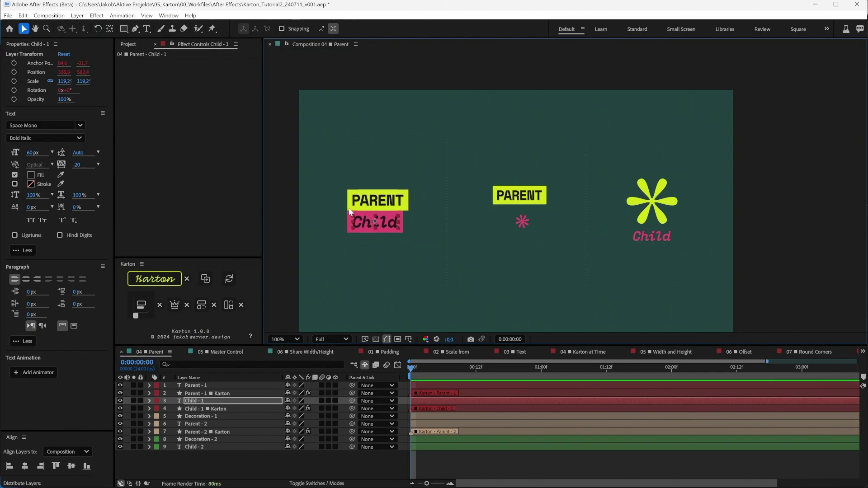
- Change the Karton parent alignment of the first-column Child text and box to bottom centre
drag(421, 220, 369, 247)
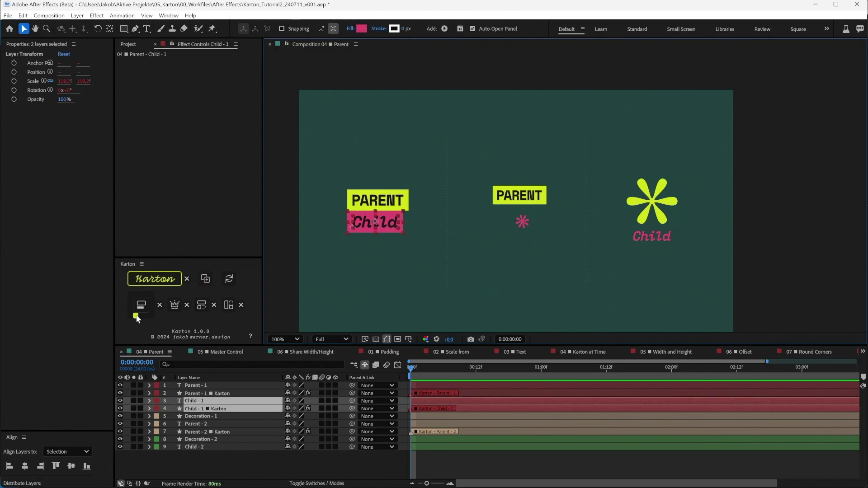
mouse_move(136, 319)
mouse_down()
mouse_move(122, 302)
mouse_move(152, 294)
mouse_move(157, 322)
mouse_move(140, 321)
mouse_up()
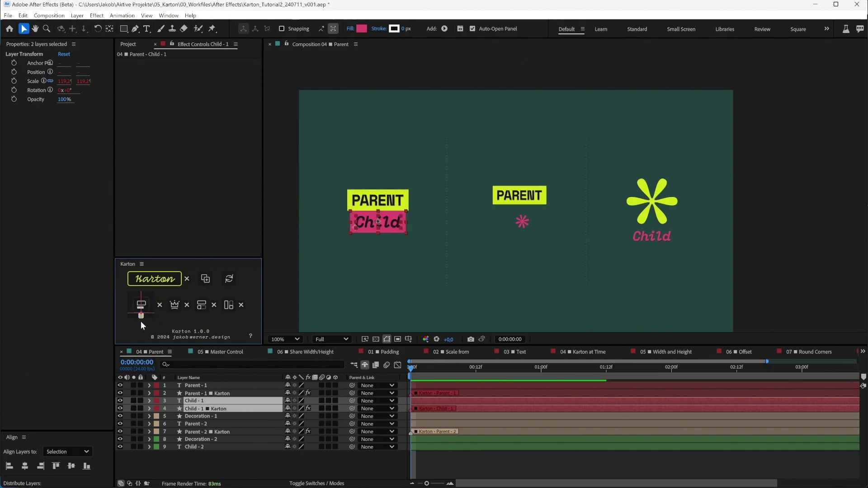
- Remove the Karton parenting from the first-column PARENT and Child texts and boxes
drag(435, 172, 320, 269)
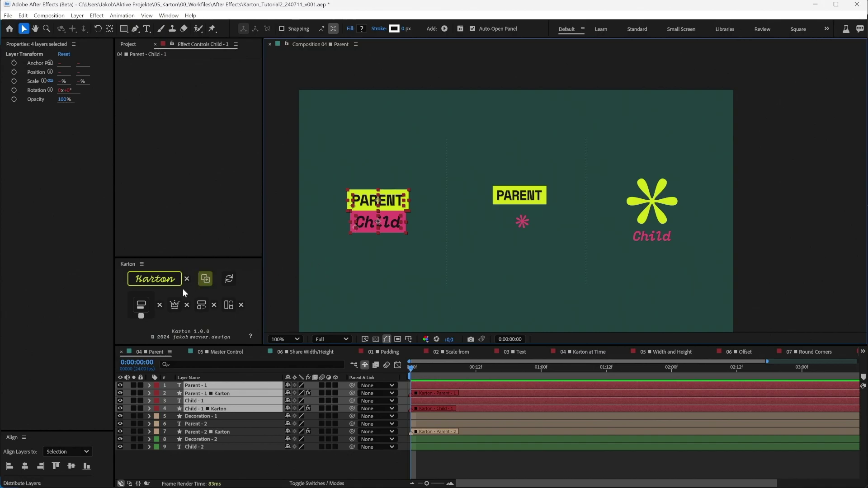
click(159, 306)
click(574, 267)
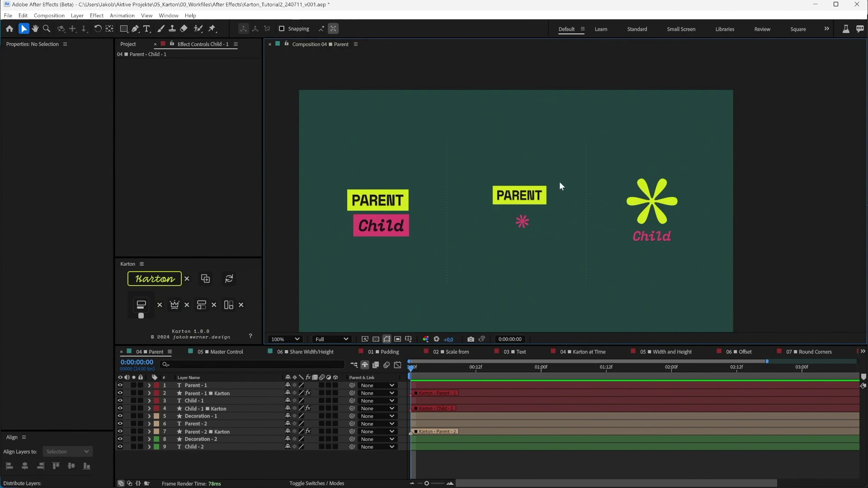
- Parent the second-column asterisk to the PARENT box with Karton and shift the PARENT text slightly down and left
drag(561, 178, 497, 201)
drag(553, 218, 518, 245)
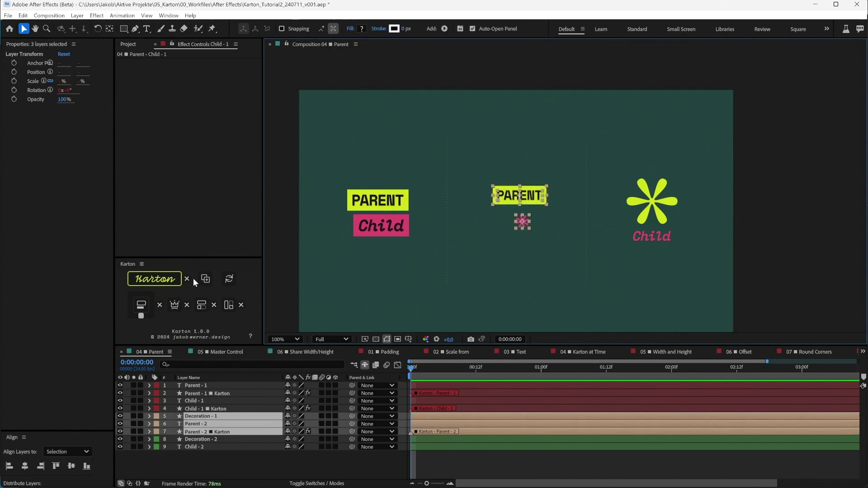
click(148, 305)
click(527, 276)
click(531, 200)
drag(530, 201, 529, 205)
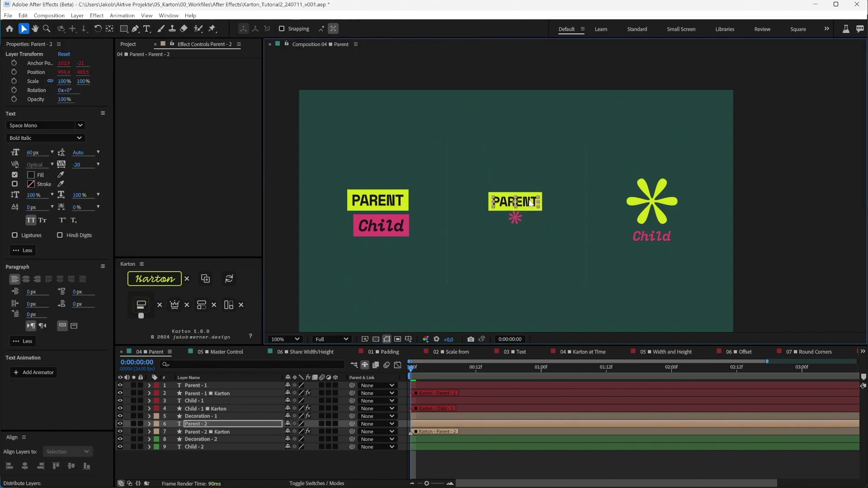
- Parent the third-column Child text to the large flower shape with Karton, and slightly move and rescale the flower
click(671, 207)
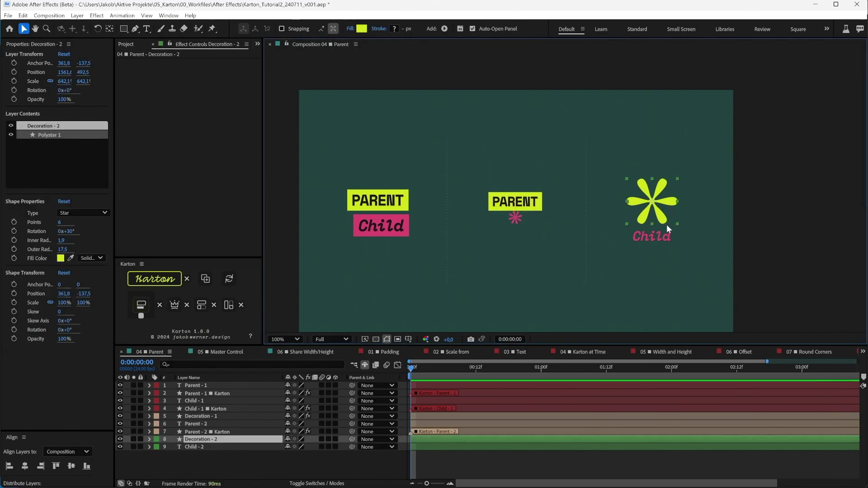
shift+click(665, 236)
click(141, 305)
click(695, 256)
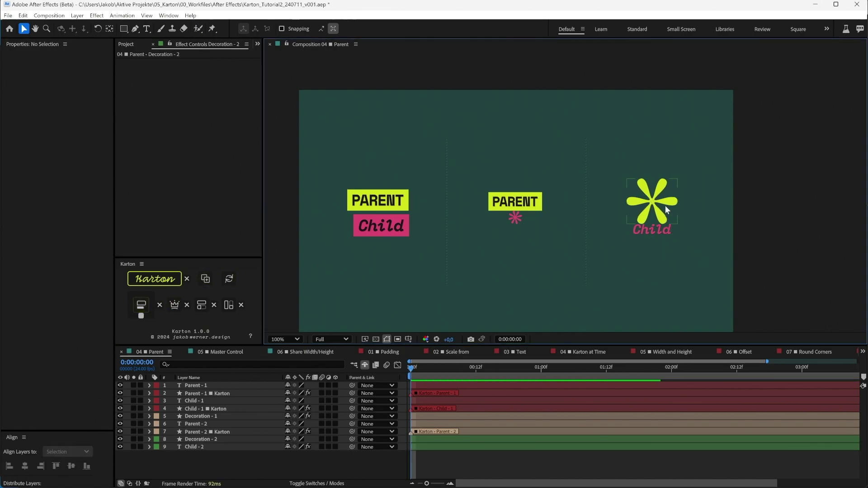
click(664, 204)
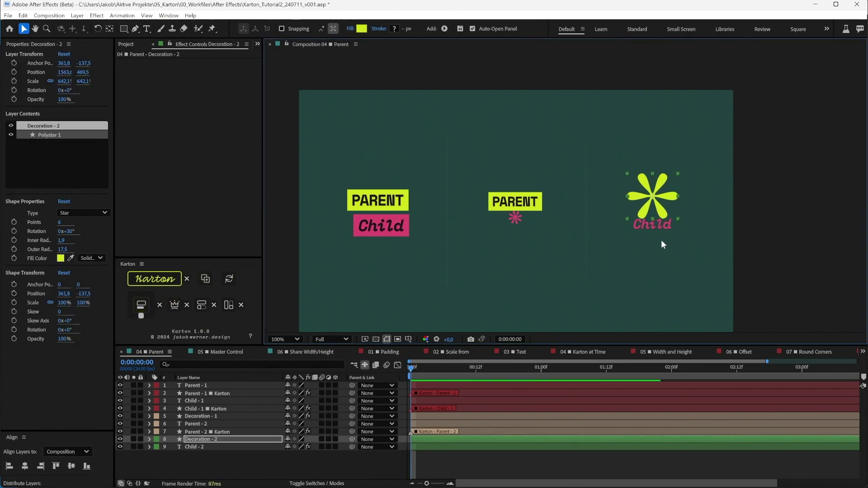
drag(678, 172, 668, 183)
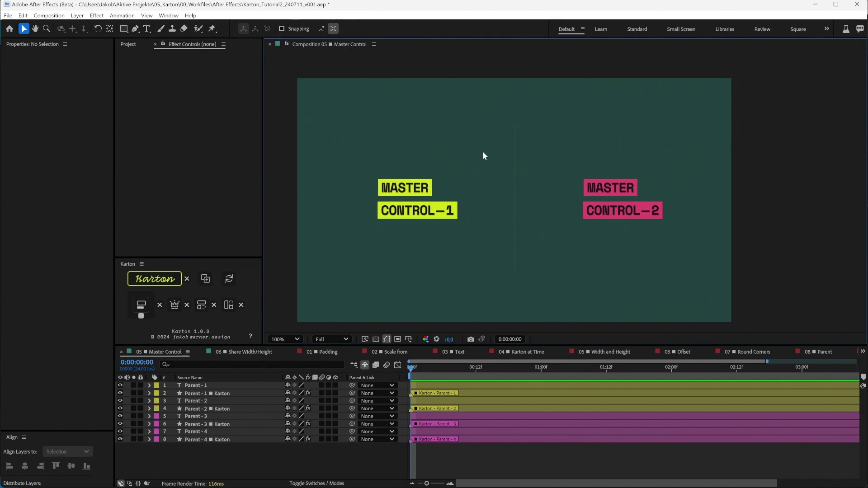
- Create a Karton Master for the yellow MASTER CONTROL-1 texts and boxes and set its Padding to 17
drag(482, 151, 341, 244)
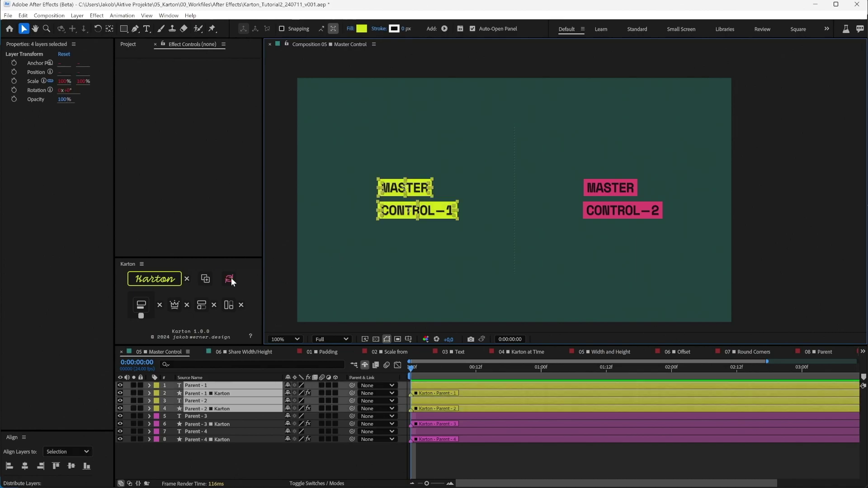
click(180, 306)
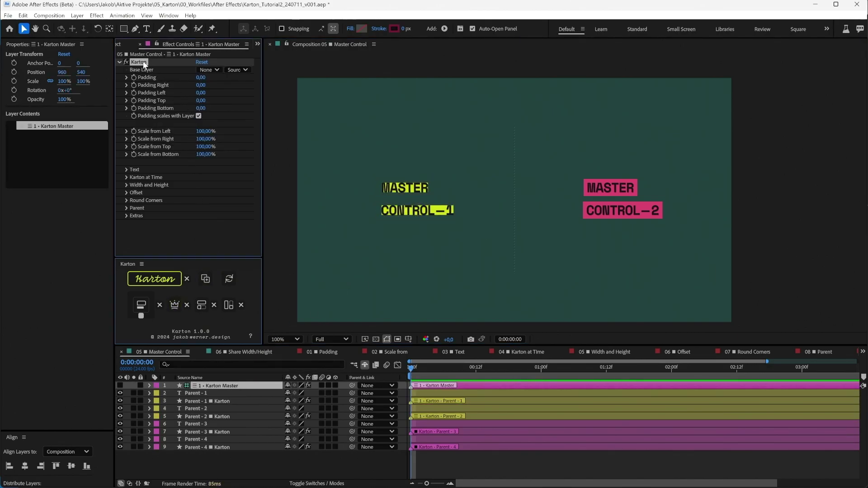
drag(200, 77, 211, 80)
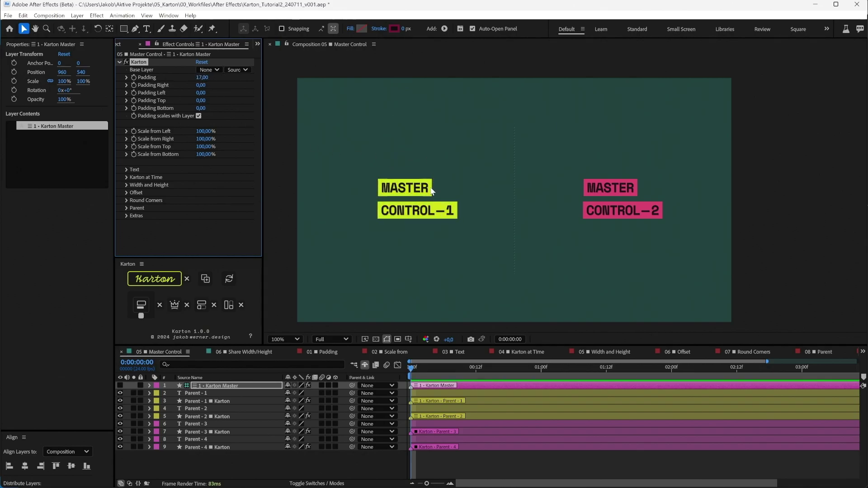
click(238, 387)
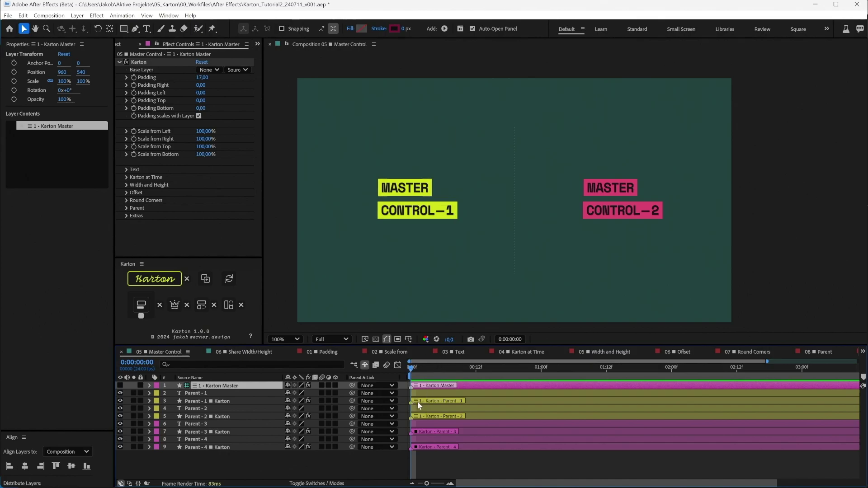
- Create a second Karton Master for the pink MASTER CONTROL-2 texts and boxes and set its Padding to 20
drag(698, 154, 542, 271)
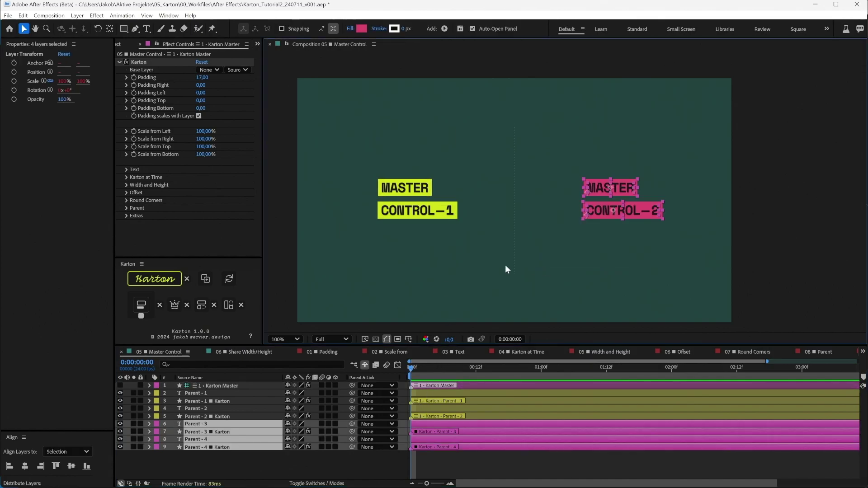
click(172, 309)
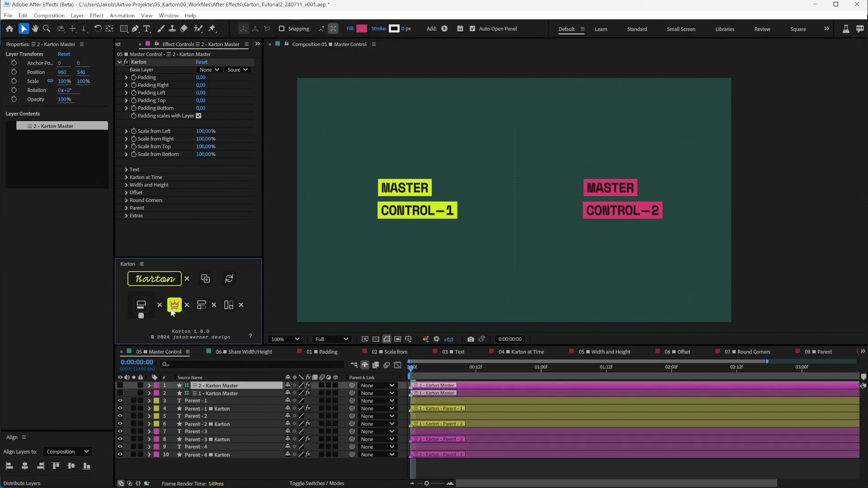
drag(200, 78, 209, 78)
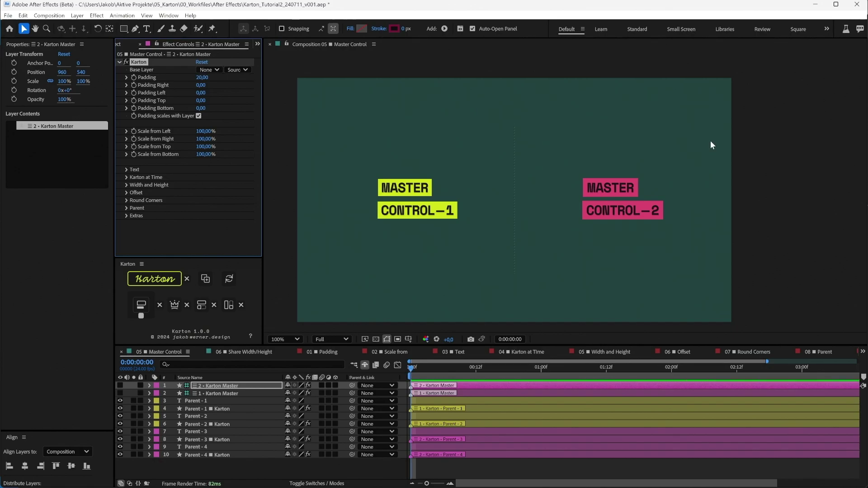
- Try removing the Karton Masters with no layer selected, and undo the removal
click(366, 257)
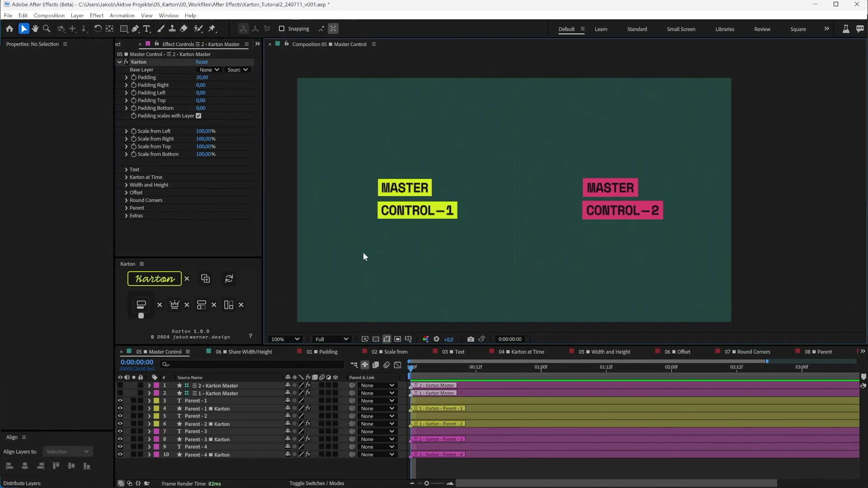
click(187, 305)
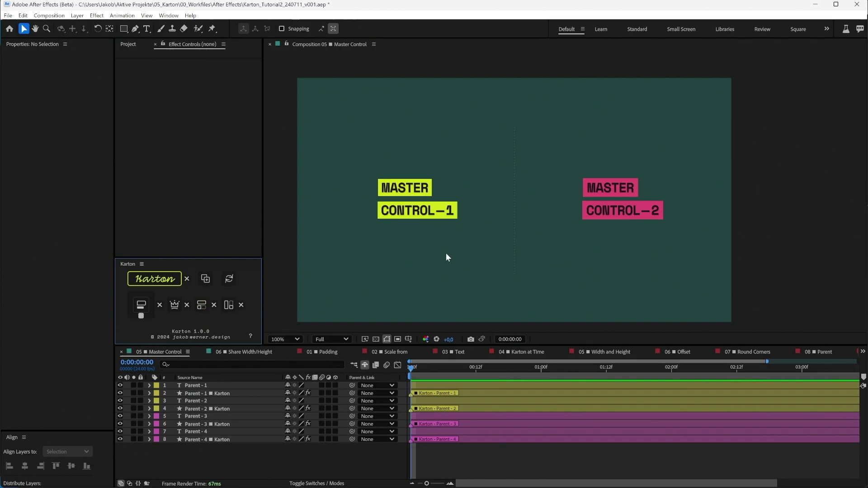
key(ctrl+z)
- Remove only the 1 - Karton Master from its boxes and close the Master Control composition
click(241, 395)
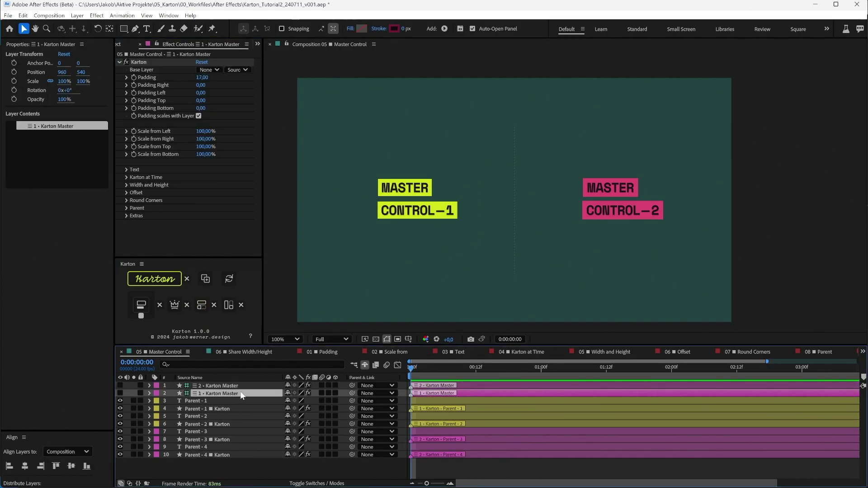
click(184, 305)
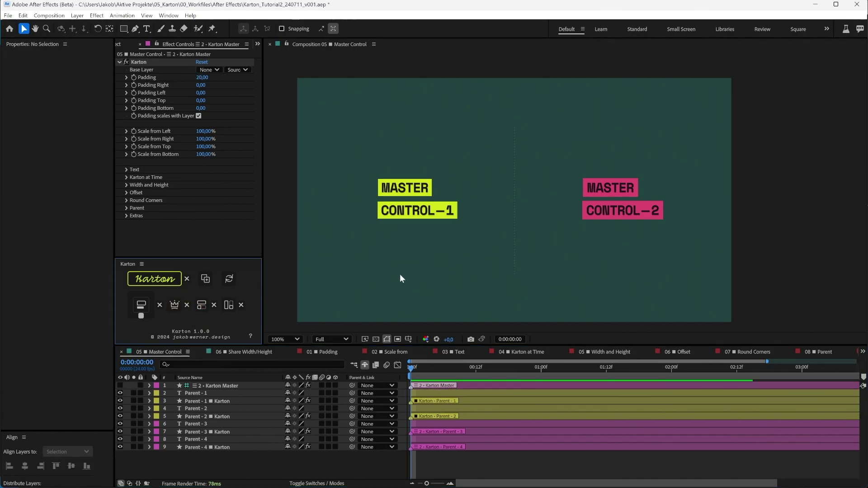
key(ctrl+w)
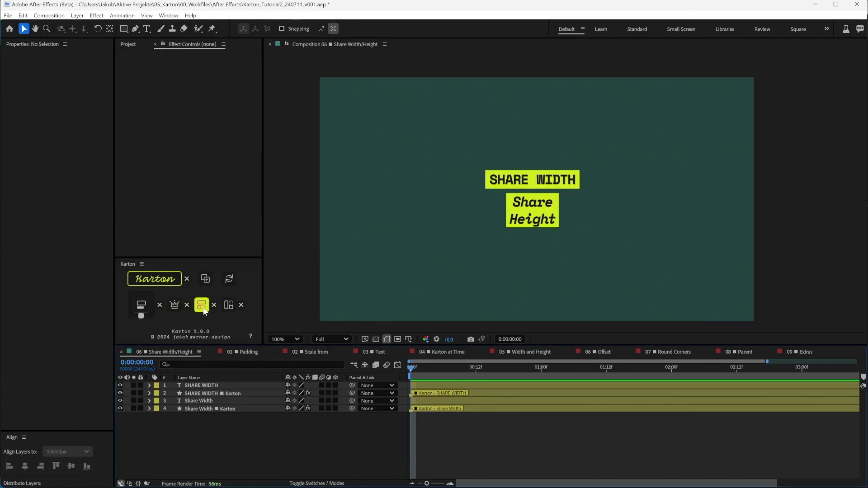
- Make the SHARE WIDTH and Share Height boxes share the same width and height with Karton
drag(599, 158, 472, 239)
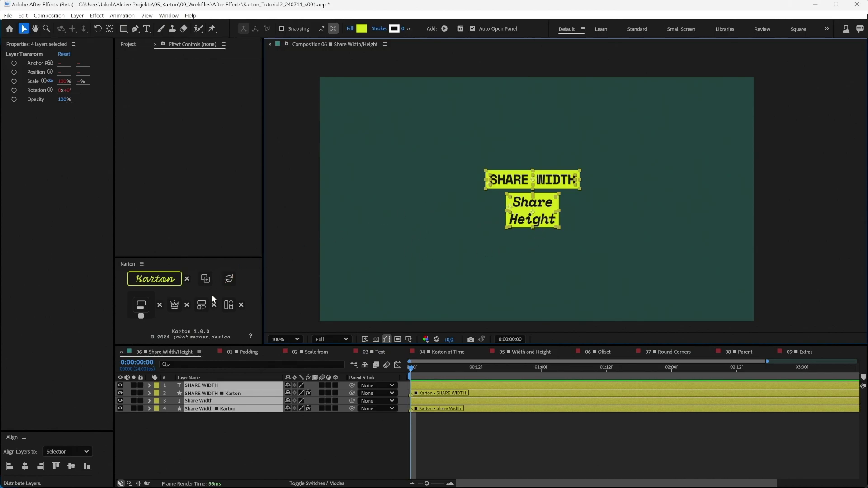
click(202, 306)
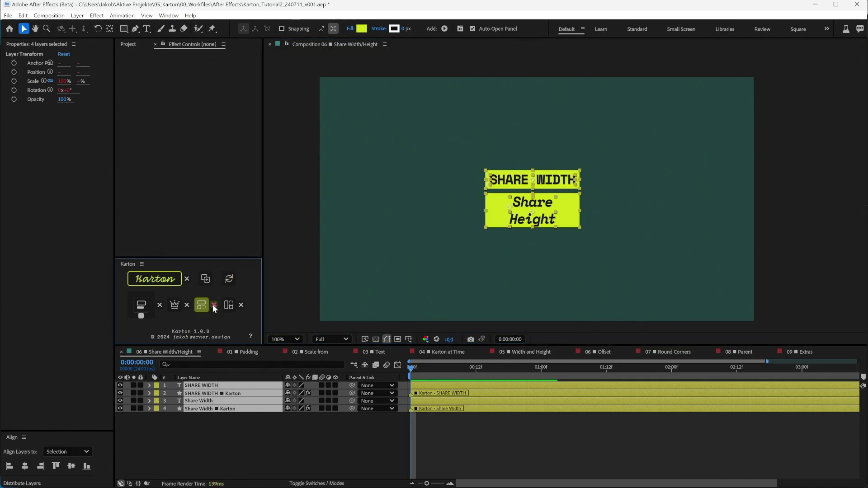
click(228, 305)
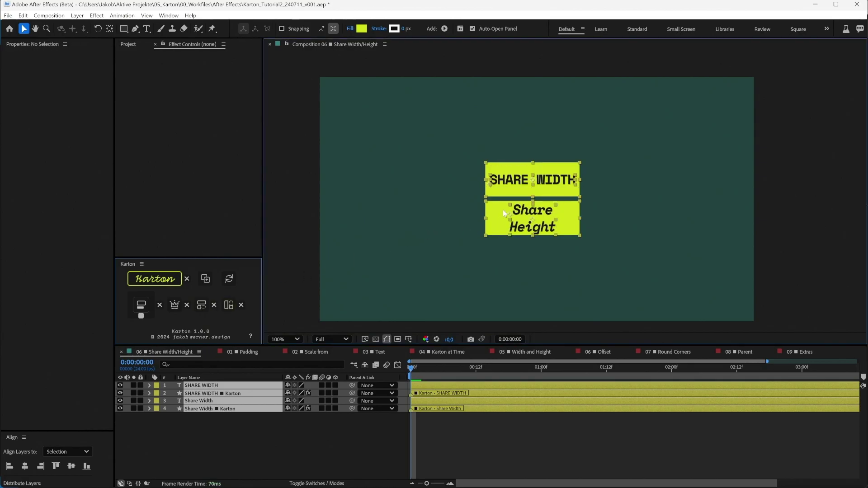
- Try stretching the Share Height text to about 293% wide and 154% high, and undo the scaling
click(529, 213)
drag(556, 220, 598, 220)
drag(533, 236, 551, 229)
key(ctrl+z)
key(ctrl+z)
key(ctrl+z)
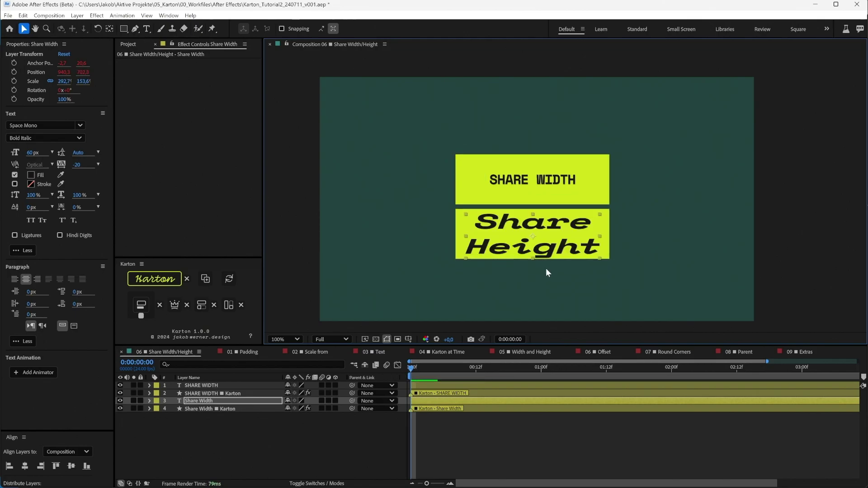
click(553, 283)
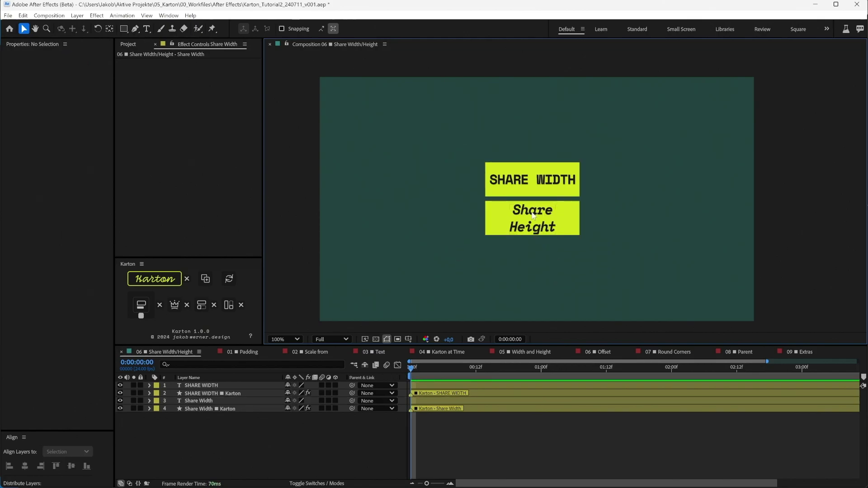
- Left-align the Share Height text within its box, trying right alignment as well
click(535, 217)
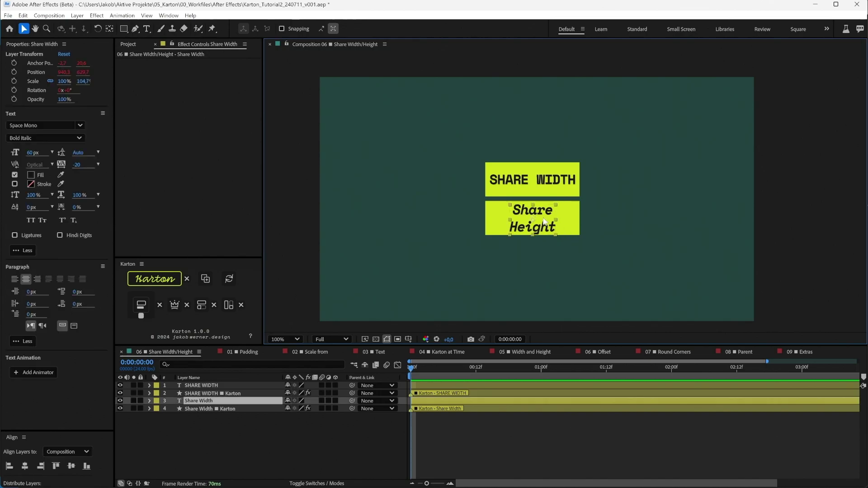
click(516, 223)
key(BackSpace)
text(h)
click(16, 281)
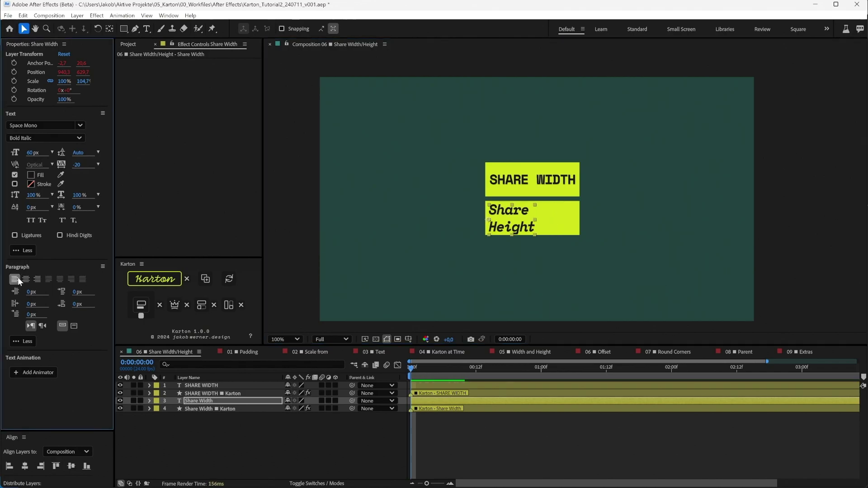
click(37, 280)
click(14, 279)
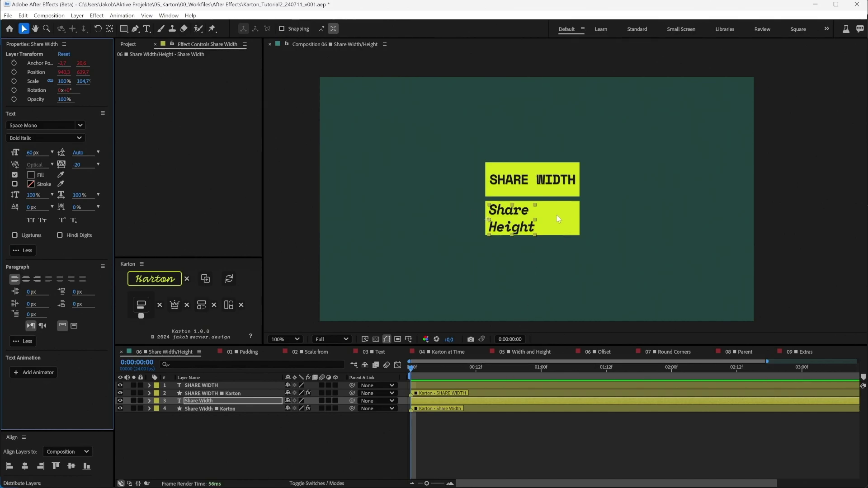
- Set the Share Height box's Karton horizontal text alignment to Right and close the Share Width/Height composition
click(574, 220)
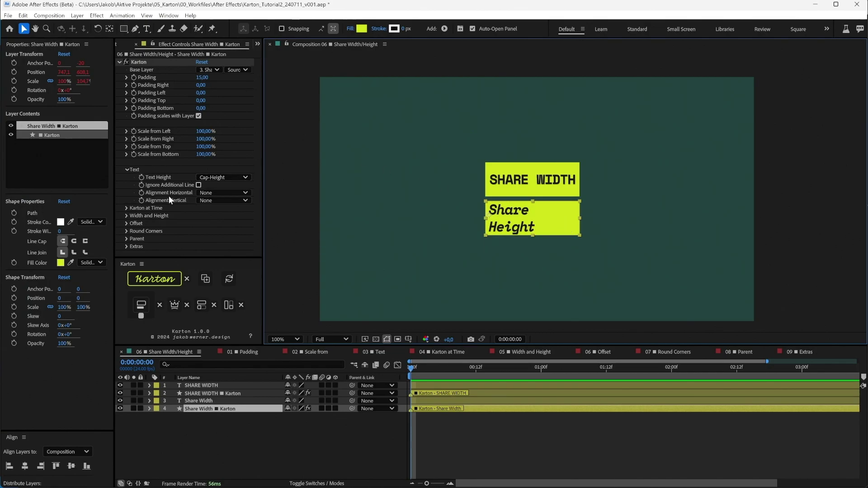
click(218, 193)
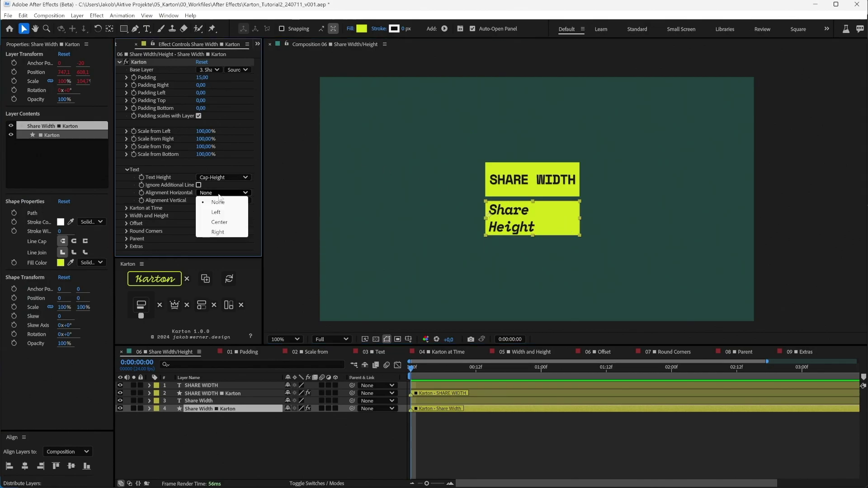
click(224, 232)
click(490, 270)
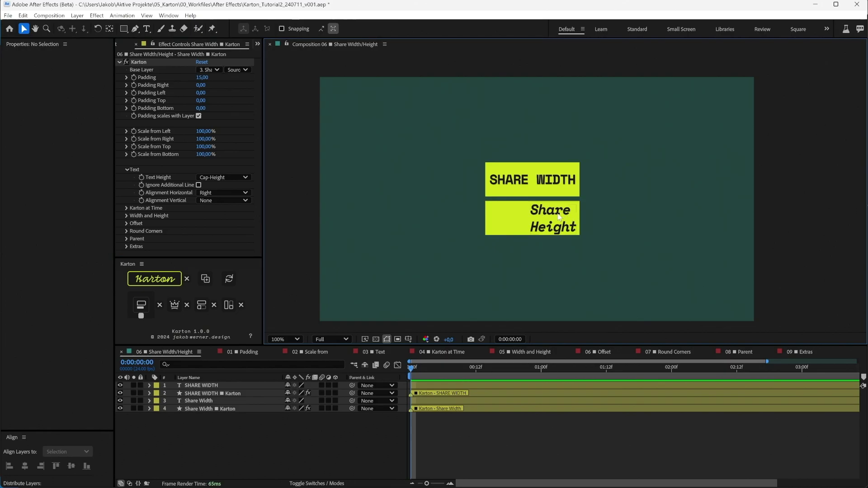
key(ctrl+w)
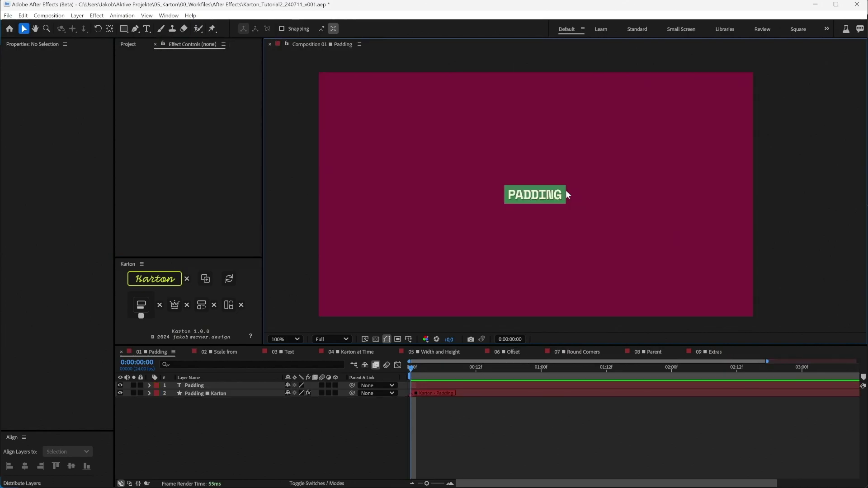
- Set the PADDING box's Karton Padding to 42, with Padding Right 14, Left 15, Top 19 and Bottom 18
click(566, 191)
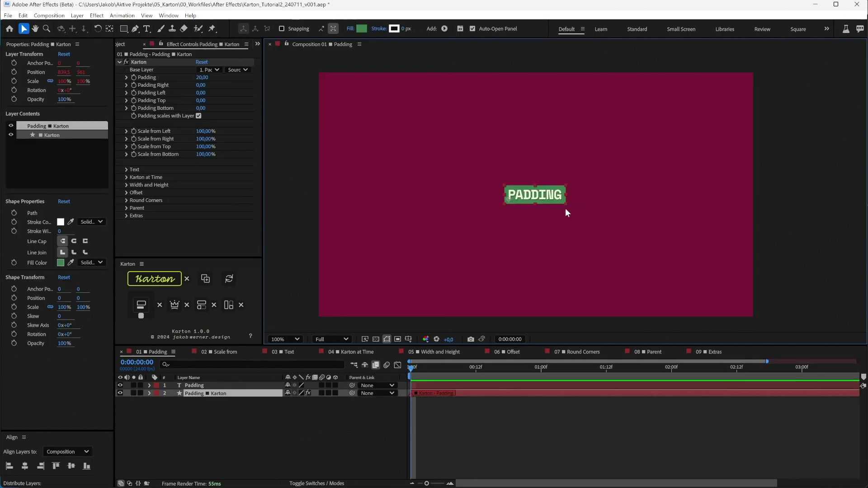
drag(203, 77, 207, 108)
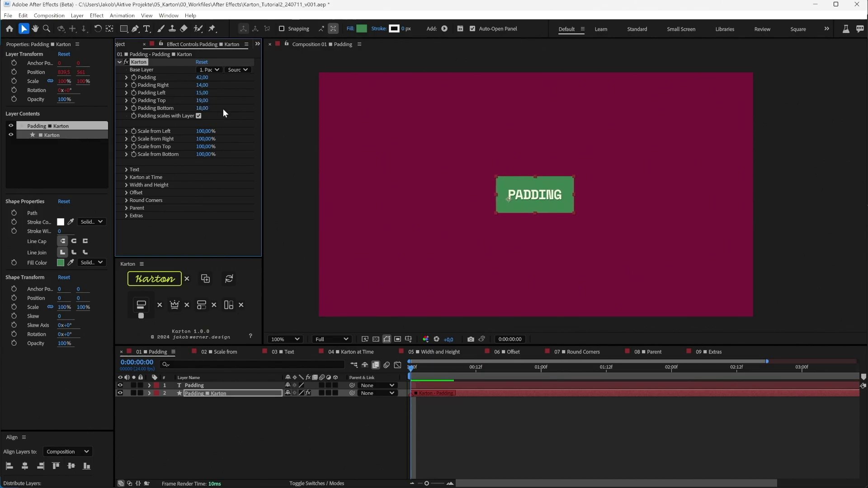
- Scale the PADDING text uniformly up to about 214.5%
click(276, 100)
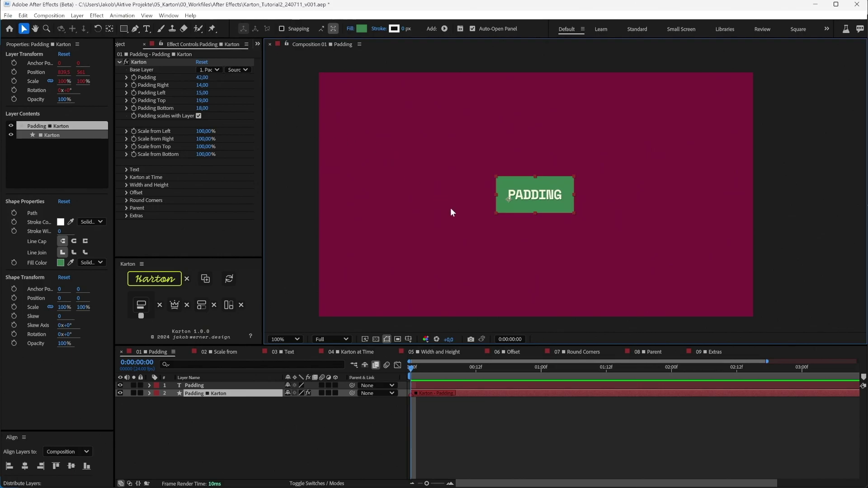
click(471, 212)
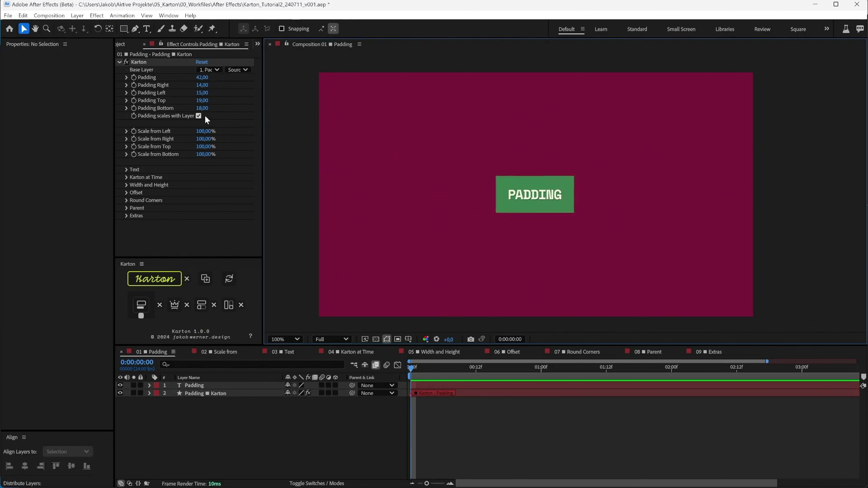
click(542, 201)
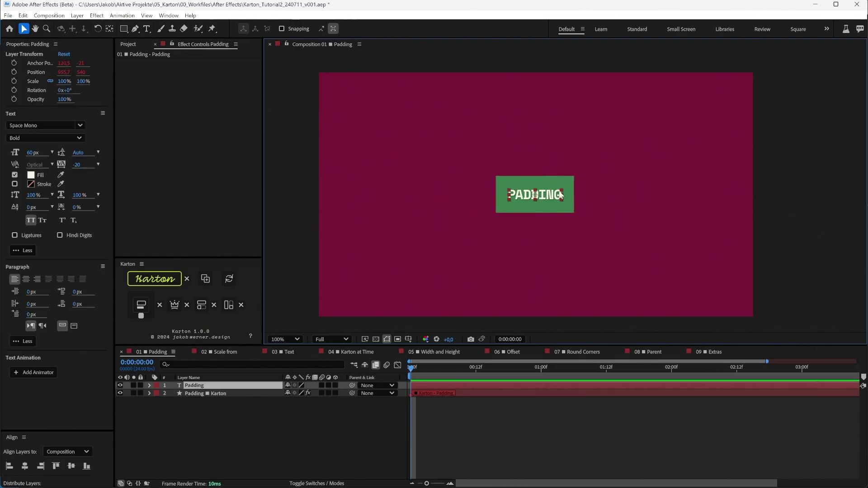
drag(562, 195, 581, 189)
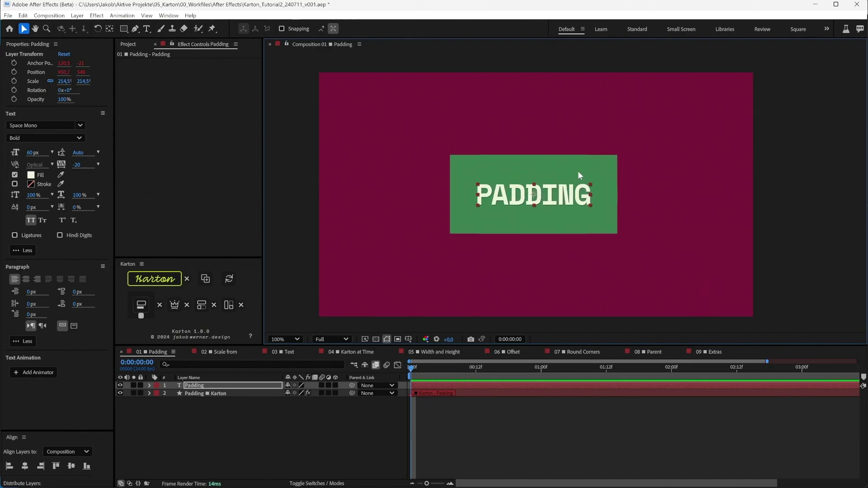
- Turn off Padding scales with Layer for the PADDING box and scale its text to about 229%
click(578, 170)
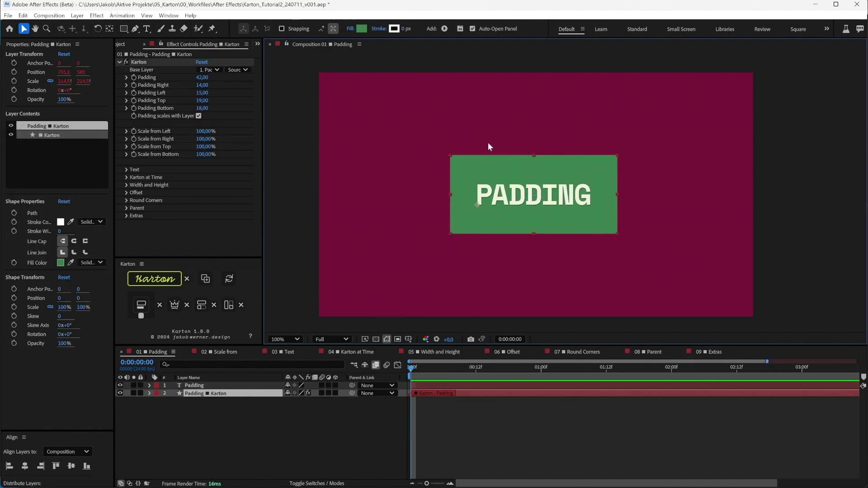
click(198, 116)
click(360, 217)
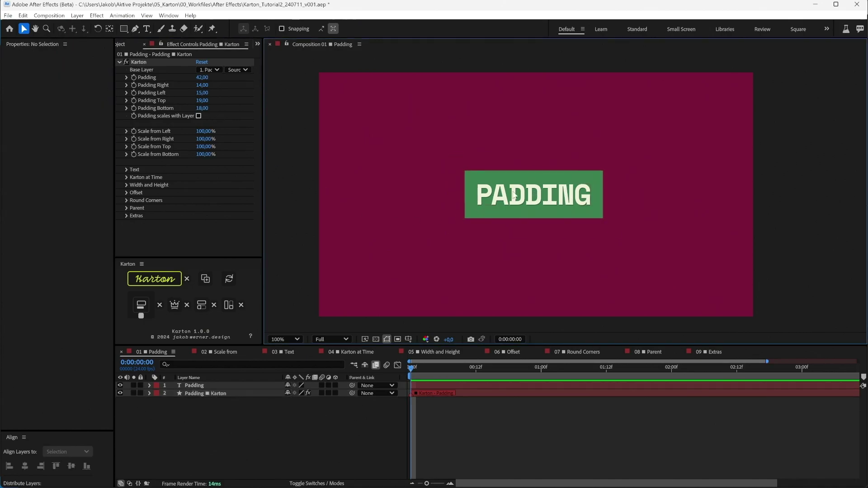
click(514, 192)
drag(591, 185, 610, 182)
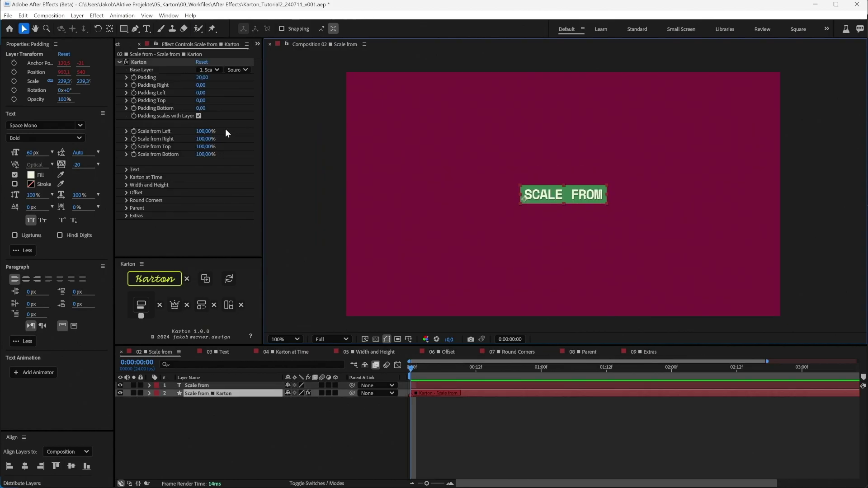
- Try adjusting Scale from Left and Scale from Right on the SCALE FROM box, and undo the changes
drag(206, 132, 125, 131)
key(ctrl+z)
drag(203, 140, 190, 180)
key(ctrl+z)
key(ctrl+z)
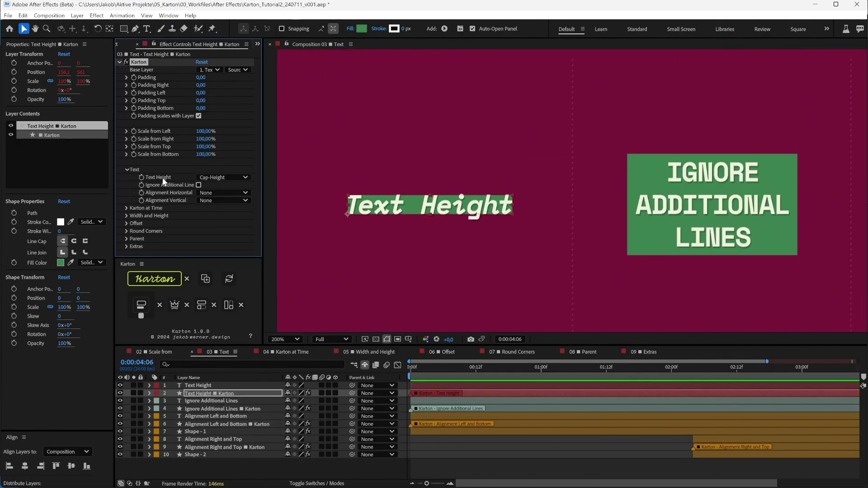
- Try x-Height and Full-Height as the Text Height box's Karton text height, and return it to Cap-Height
click(222, 178)
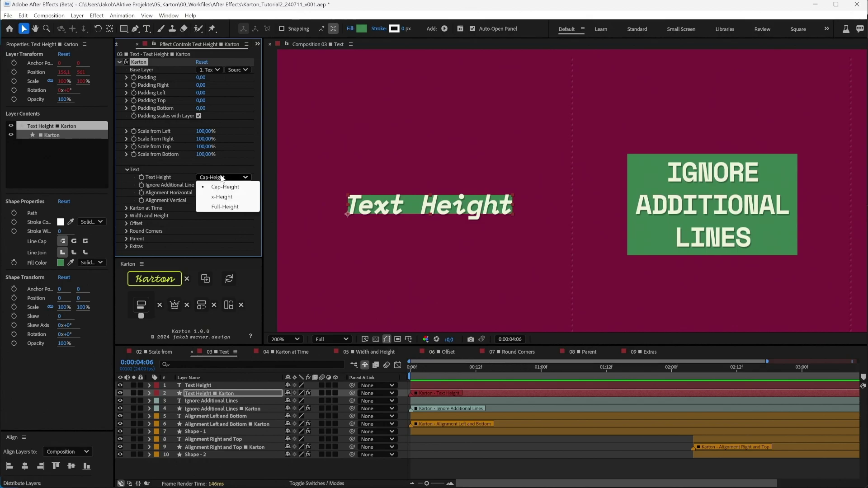
click(221, 197)
click(221, 180)
click(225, 206)
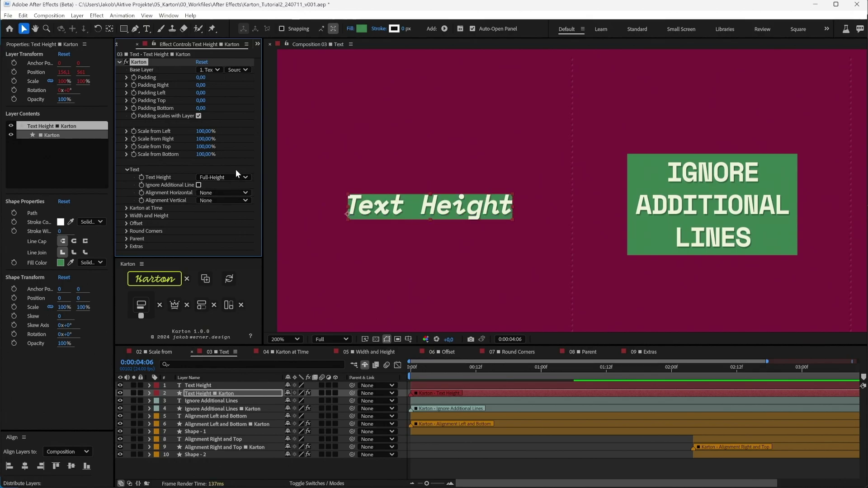
click(234, 177)
click(232, 186)
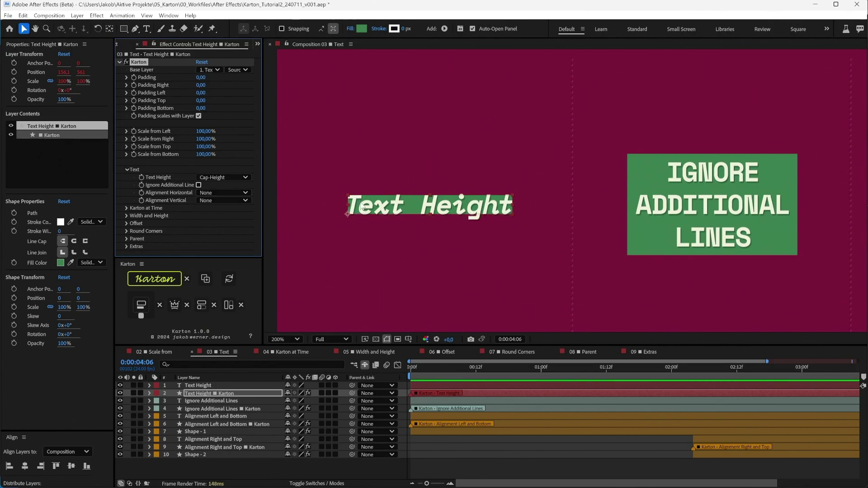
- Set the Text Height box's Karton text height to Full-Height, trying x-Height first
click(247, 177)
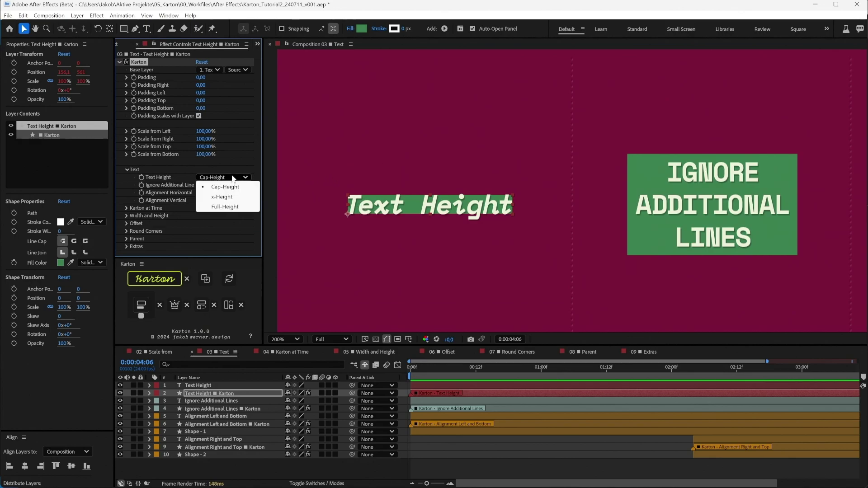
click(229, 195)
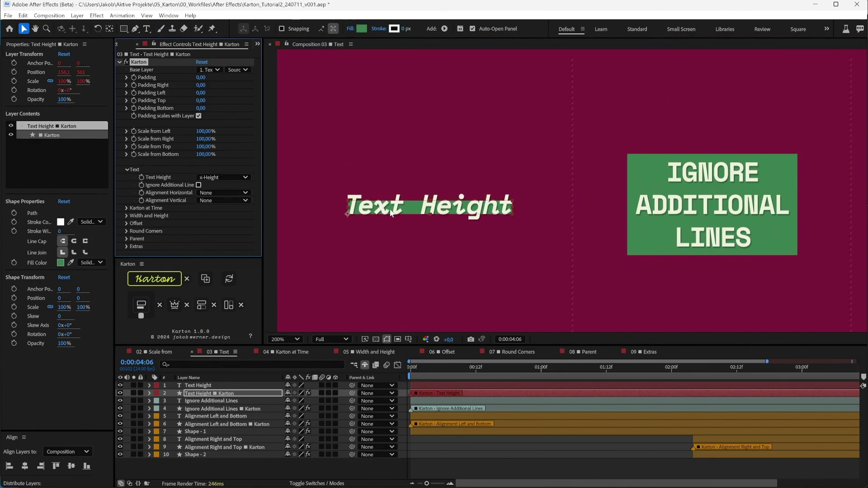
click(240, 177)
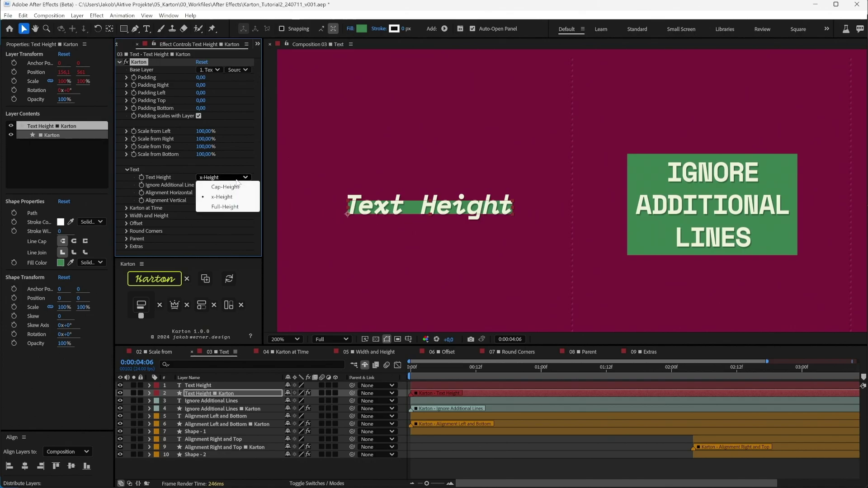
click(237, 206)
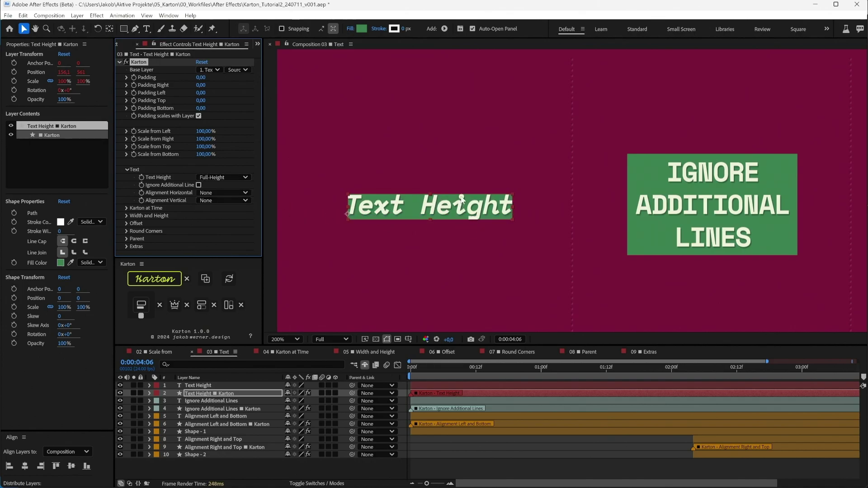
- Enable Ignore Additional Line in the Karton effect of the Ignore Additional Lines box
drag(573, 229, 362, 212)
key(ctrl+Down)
key(ctrl+Down)
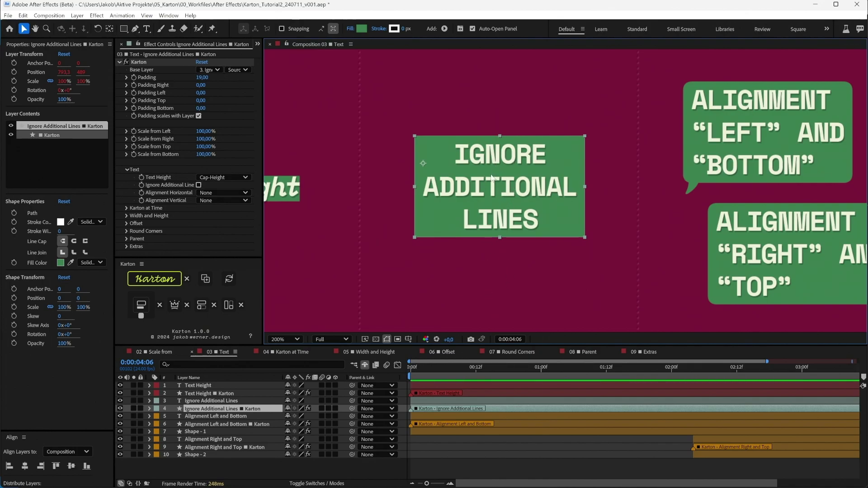
click(199, 185)
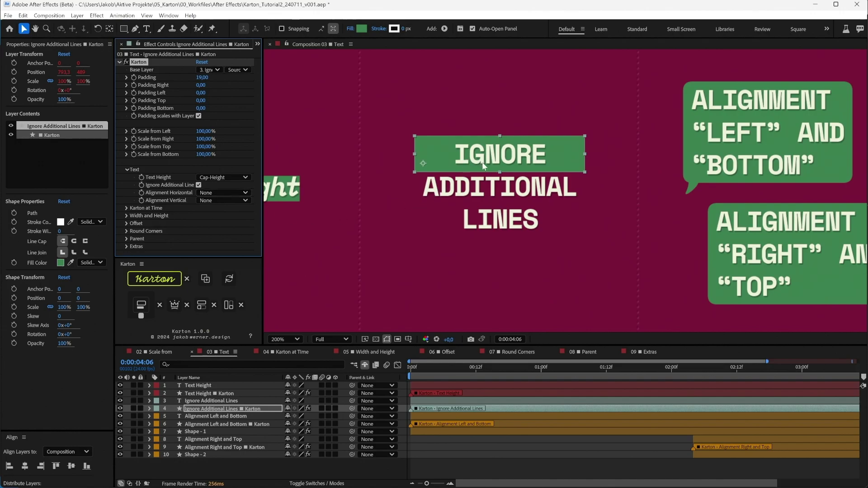
- Select the Alignment Left and Bottom Karton box and scrub through the timeline to preview how its speech bubble grows
key(h)
drag(696, 203, 454, 202)
click(455, 177)
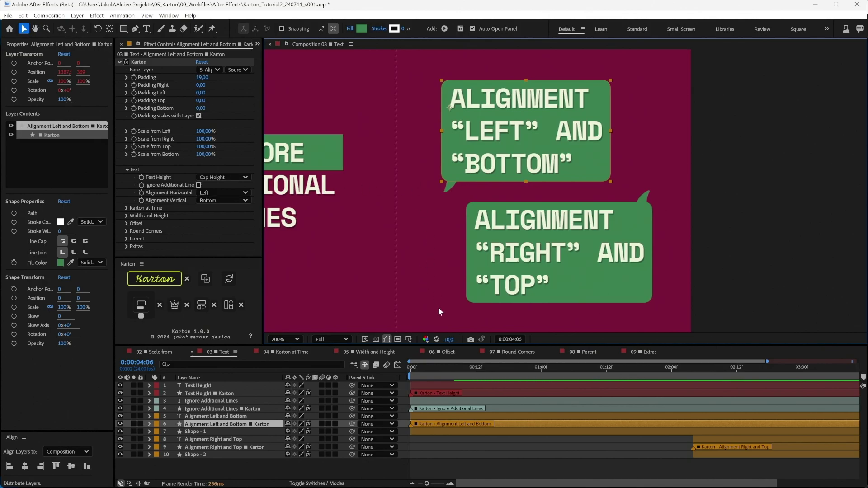
drag(433, 365, 676, 402)
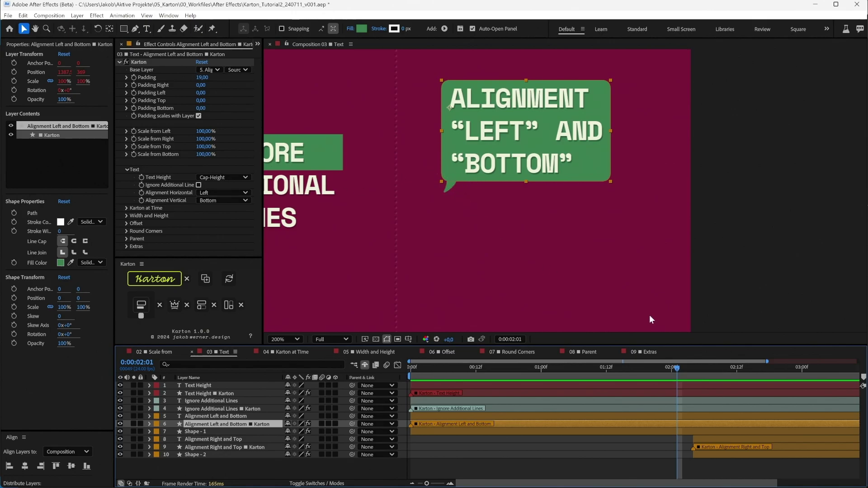
drag(677, 369, 502, 368)
drag(416, 383, 845, 438)
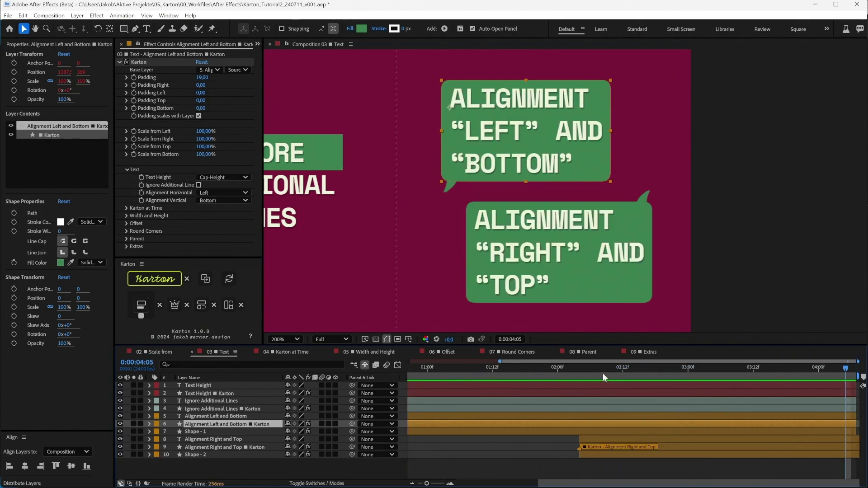
- Select the Alignment Right and Top Karton box and scrub the timeline to preview its right and top alignment
click(551, 294)
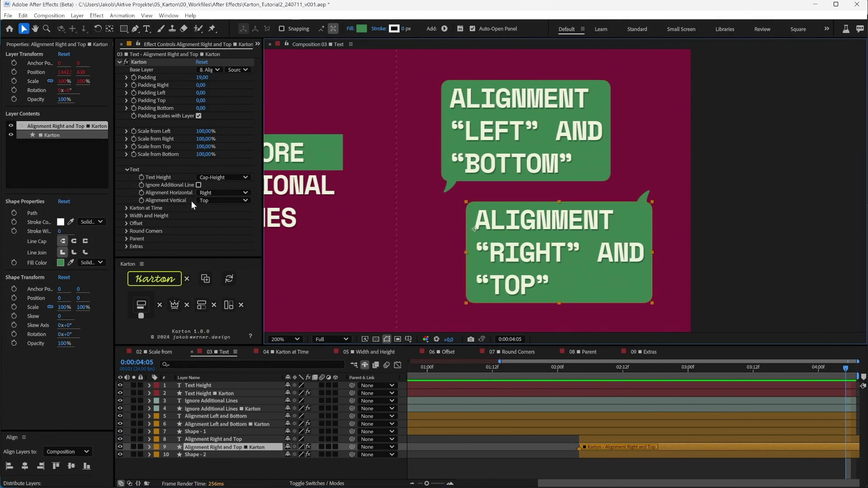
drag(824, 370, 840, 420)
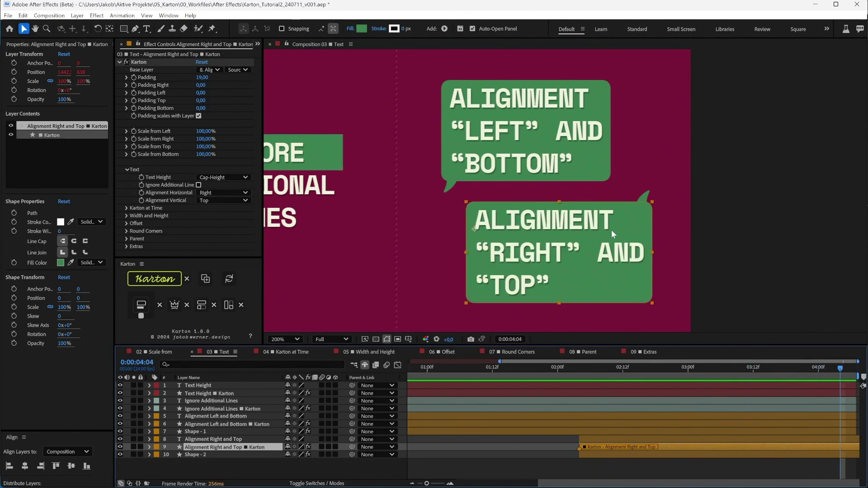
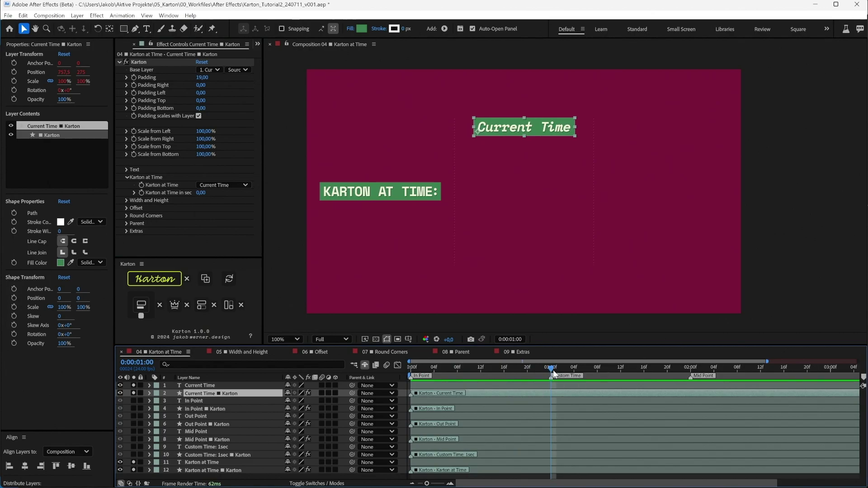
- Scrub the timeline and reveal the Current Time text layer's keyframes to preview how its Karton box follows the text animation
drag(552, 372, 603, 392)
click(603, 386)
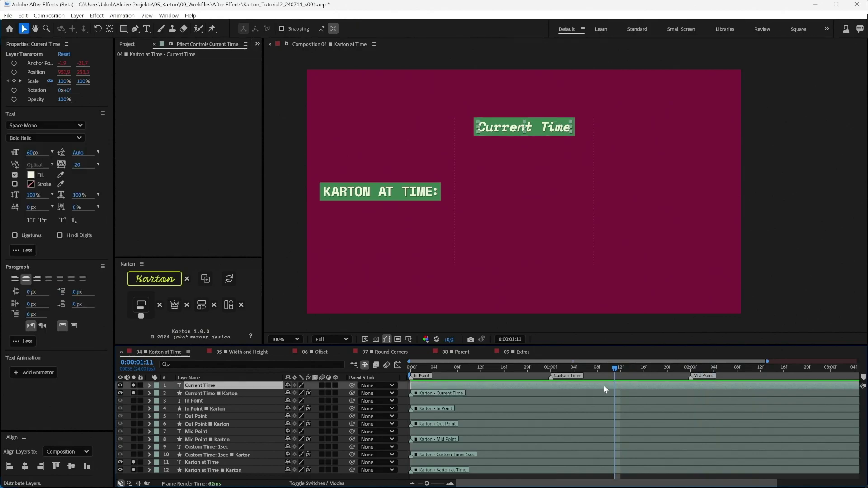
key(u)
drag(615, 391, 506, 398)
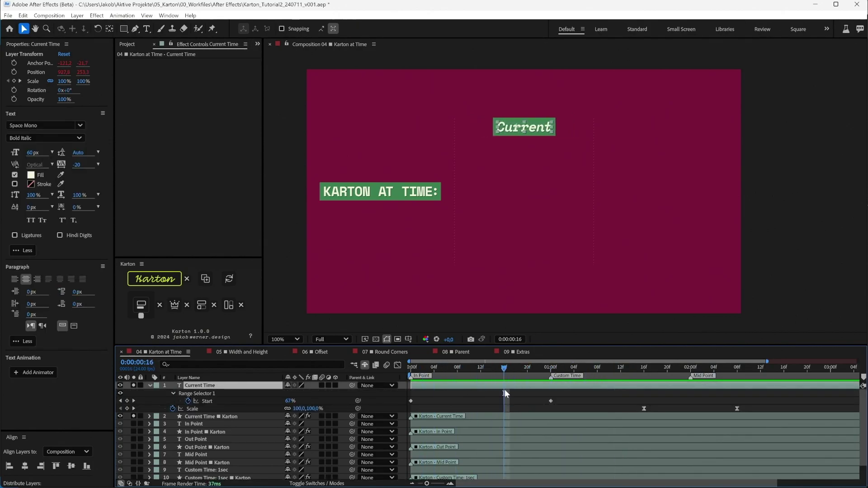
drag(583, 367, 579, 419)
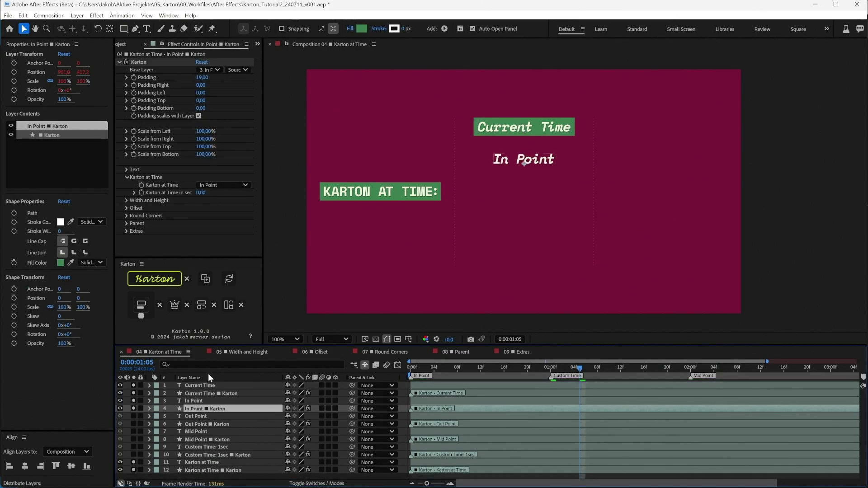
- Choose In Point as the In Point box's Karton at Time option and scrub from the first frame to preview it
click(235, 185)
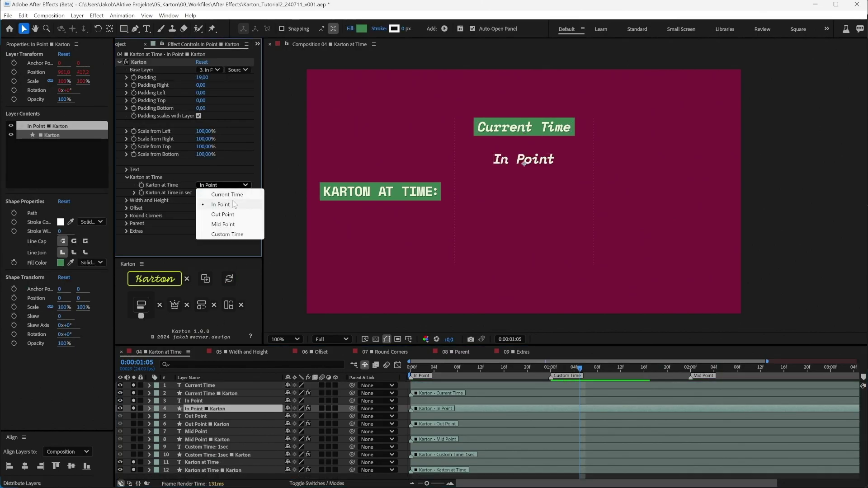
click(235, 203)
key(Home)
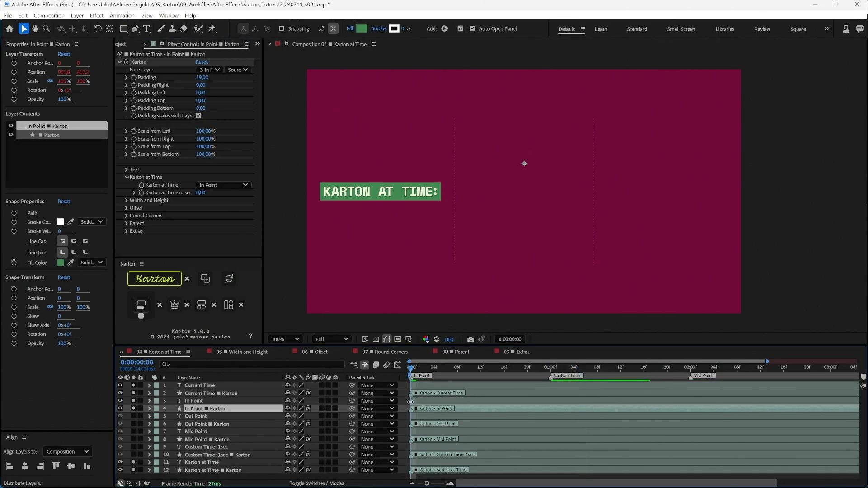
click(410, 401)
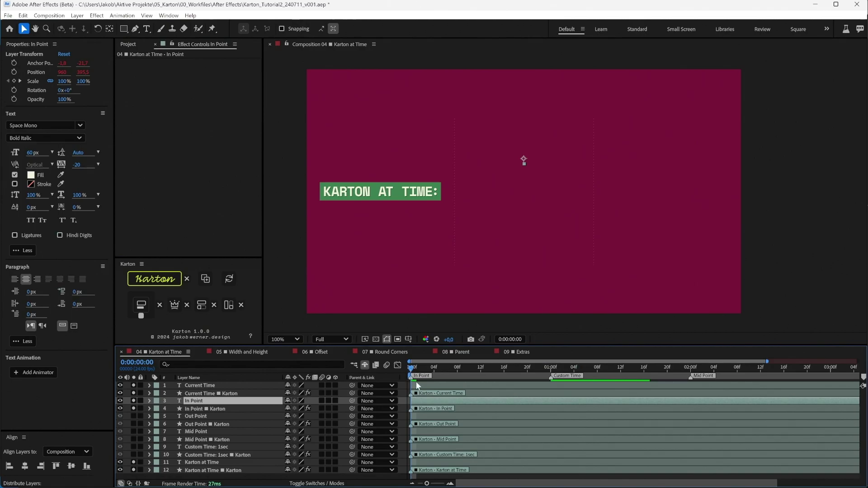
drag(419, 372, 627, 384)
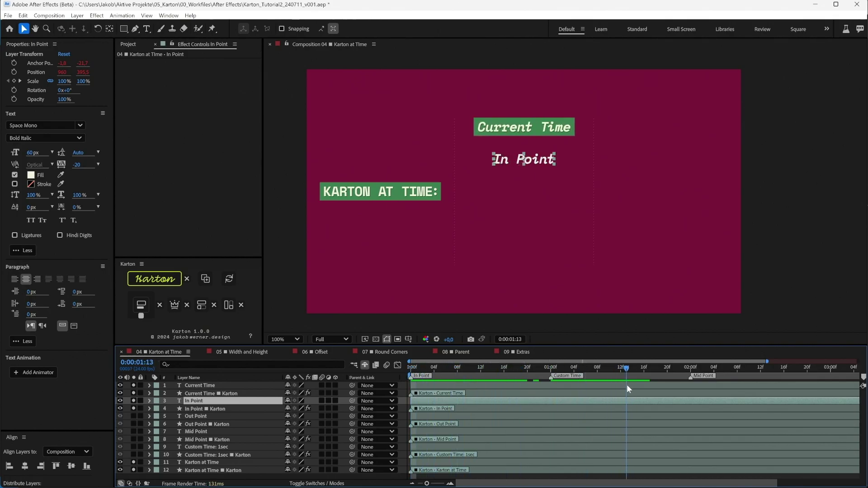
- Solo the Out Point text and Karton layers and move to the composition's last frame to compare text and box
click(133, 416)
click(134, 424)
click(216, 424)
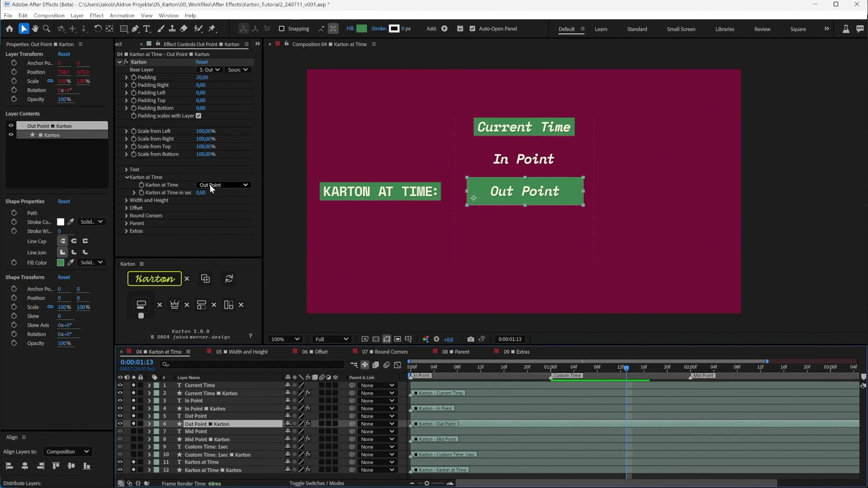
drag(701, 366, 858, 412)
key(minus)
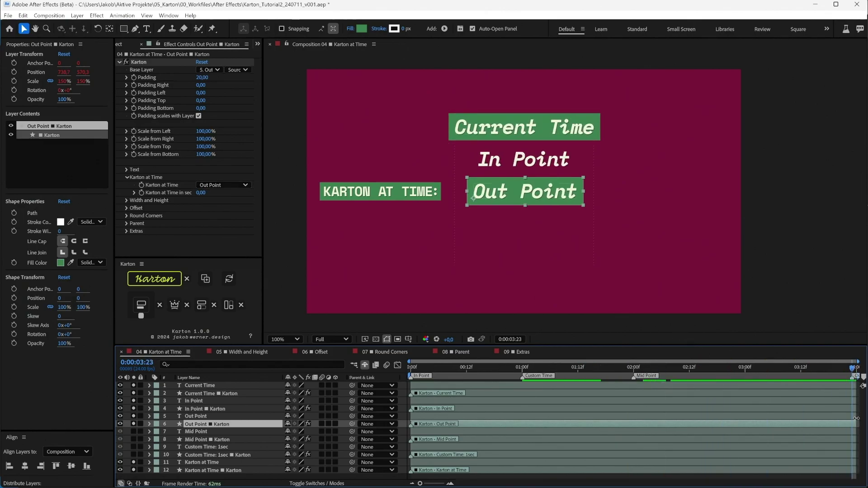
click(571, 195)
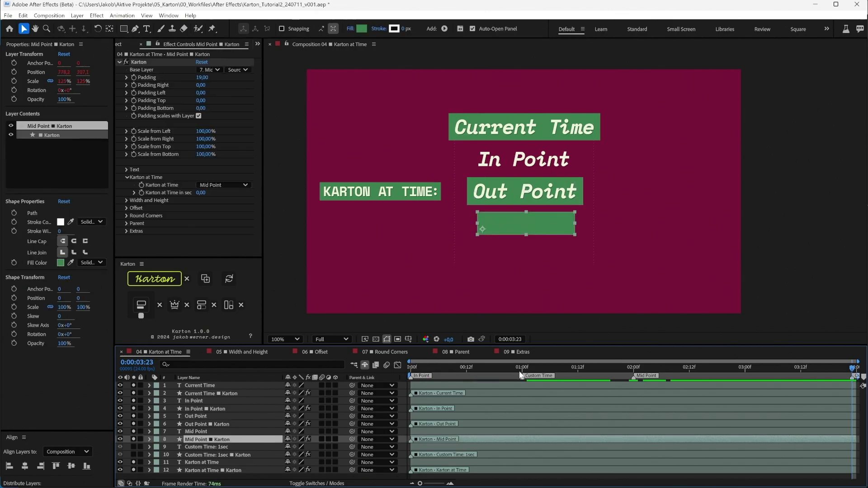
- Reveal the Mid Point text layer's keyframes and scrub around the Mid Point marker to preview its Karton box
click(633, 368)
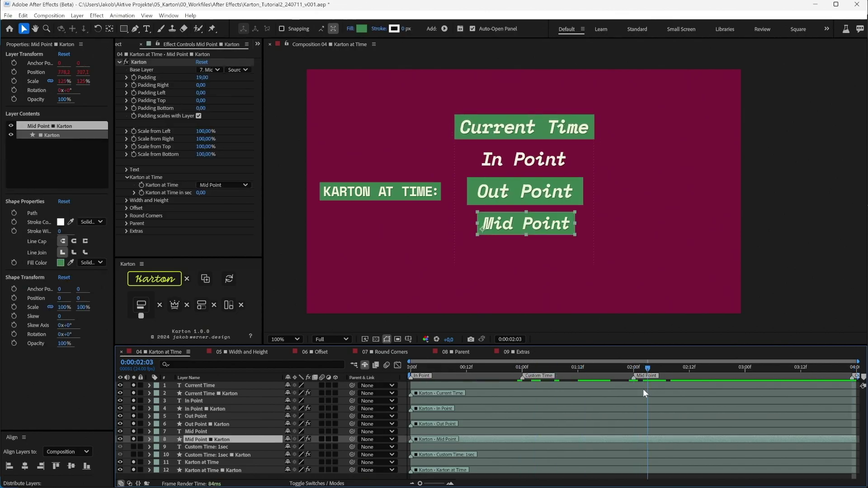
click(412, 431)
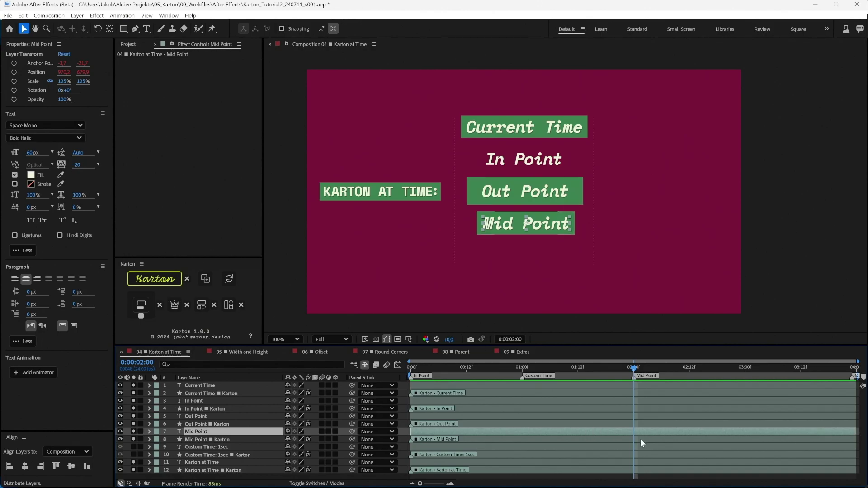
key(u)
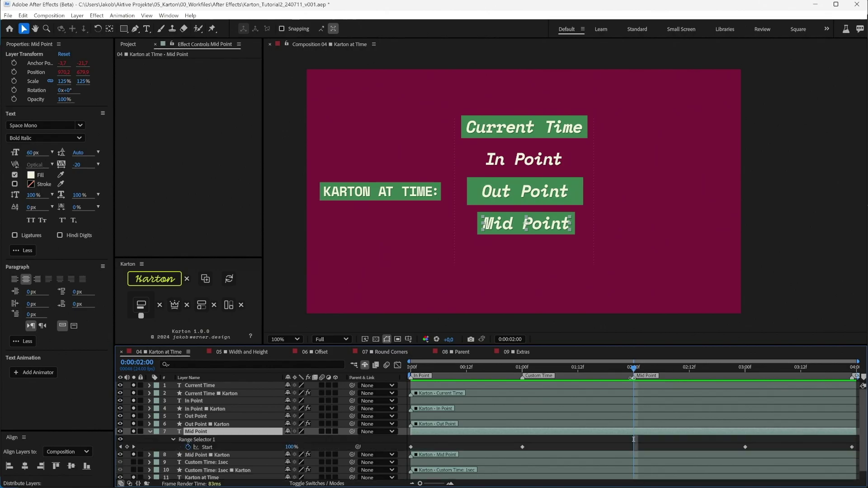
drag(628, 371, 634, 436)
drag(634, 370, 634, 422)
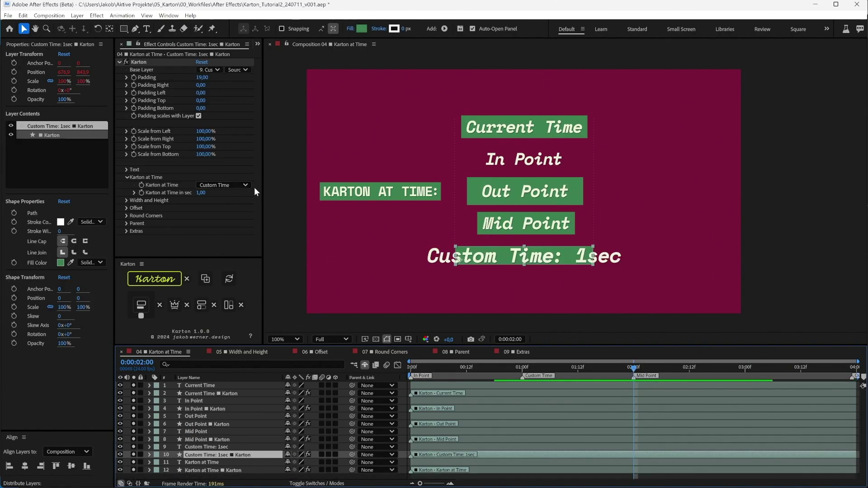
- Inspect the Custom Time box's time value in seconds and scrub around the Custom Time marker to compare text and box
click(202, 193)
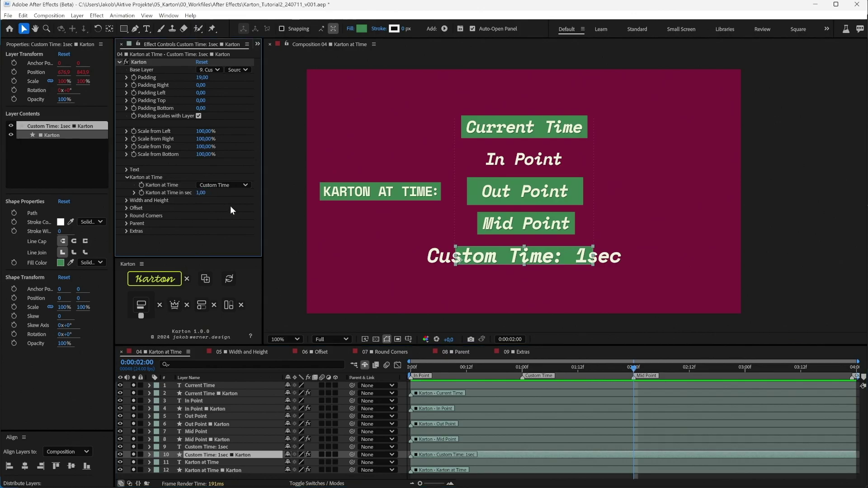
click(522, 368)
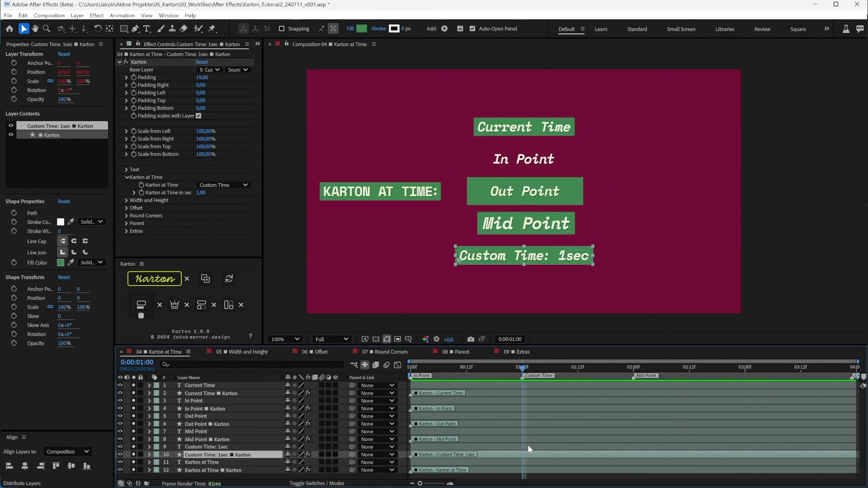
click(524, 447)
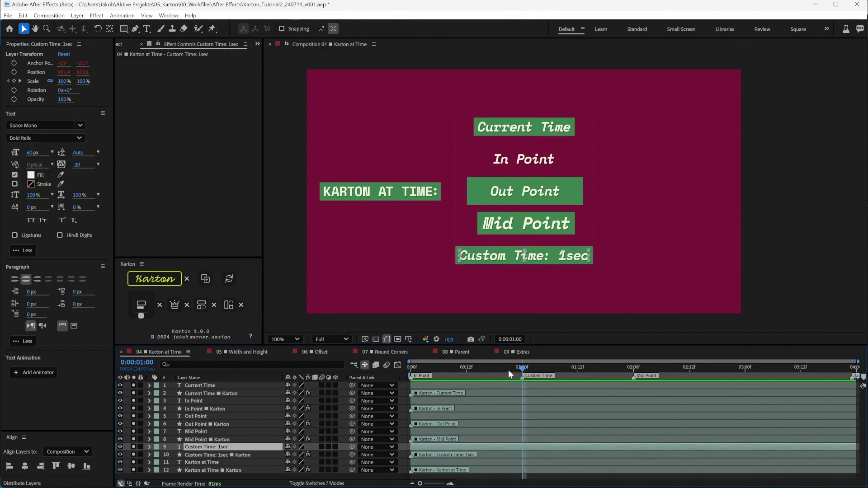
drag(508, 370, 800, 427)
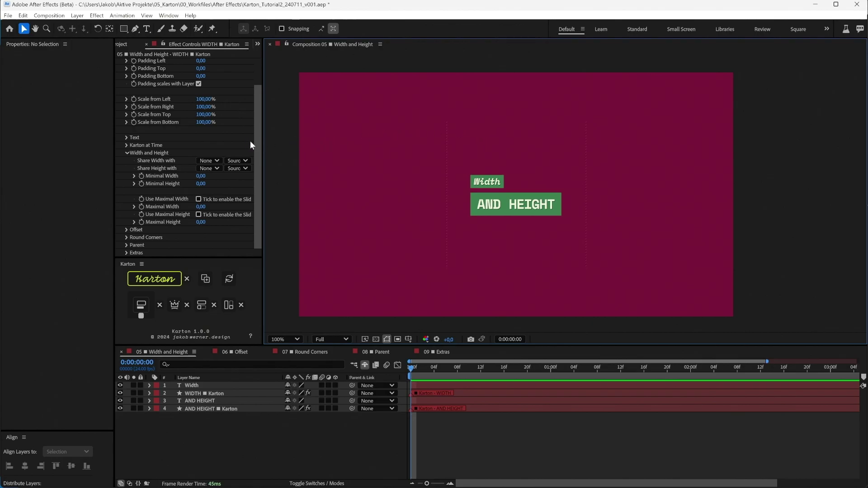
- Try sharing the AND HEIGHT box's width and height with the Width box using Karton's share functions, and remove the sharing
click(219, 159)
click(220, 143)
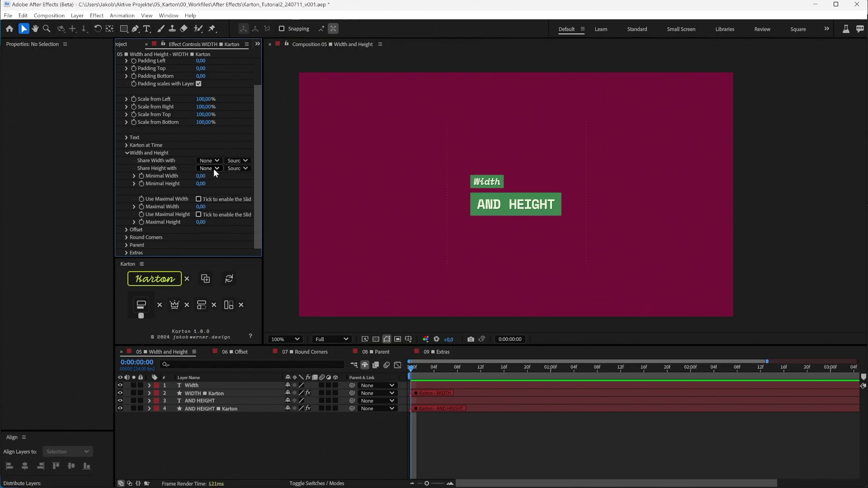
drag(595, 155, 459, 226)
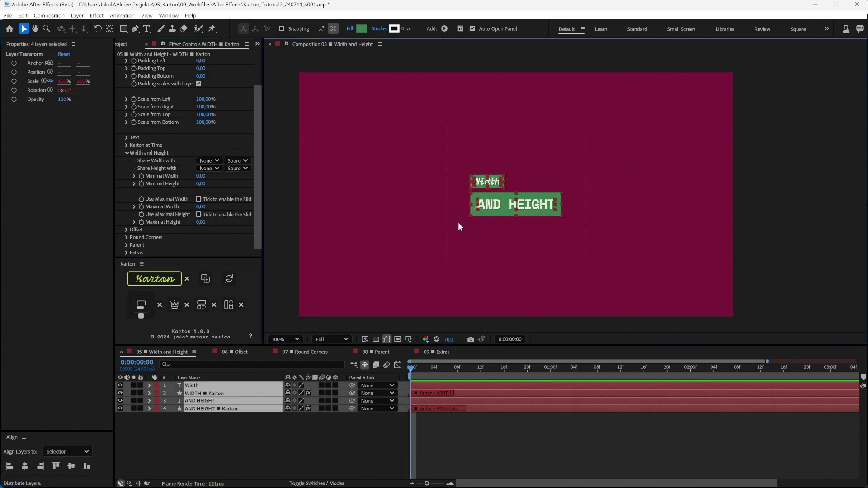
click(202, 305)
click(227, 306)
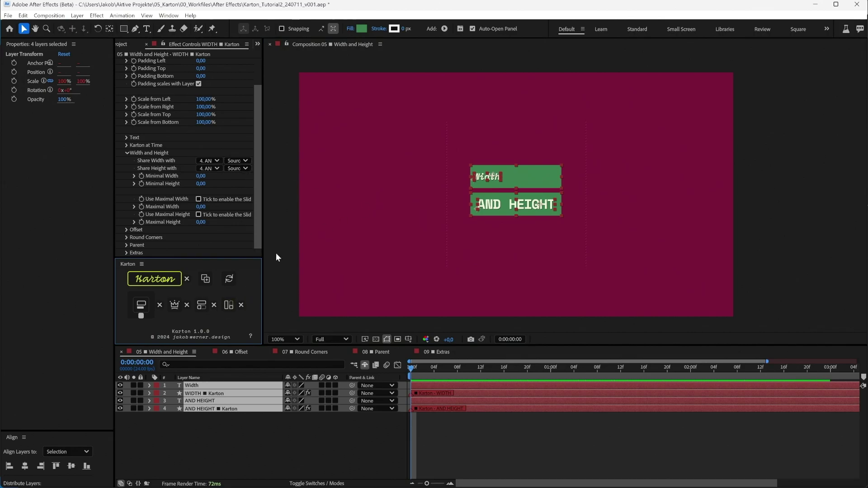
click(241, 305)
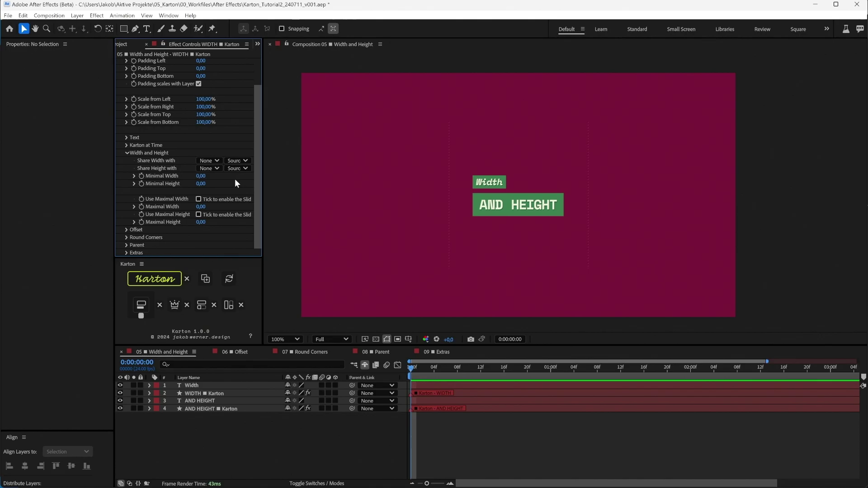
- Try a larger Minimal Width on the Width box, try Use Maximal Width with a value of 5, and disable it again
drag(199, 177, 260, 180)
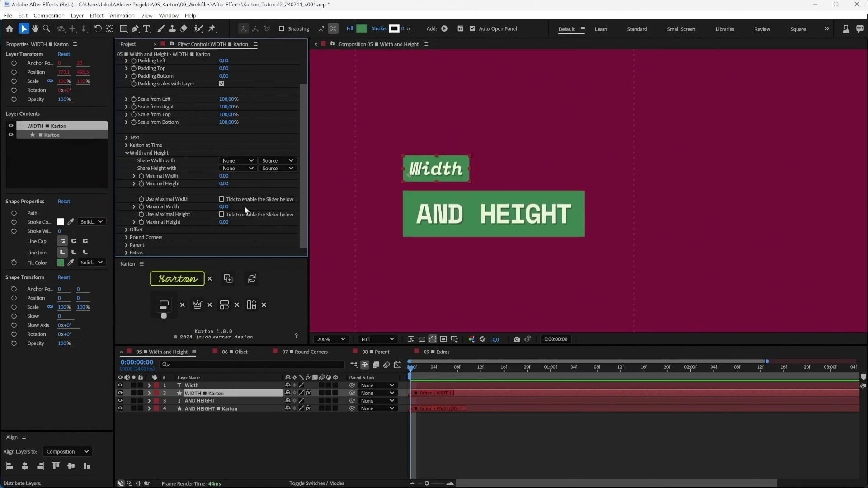
click(222, 199)
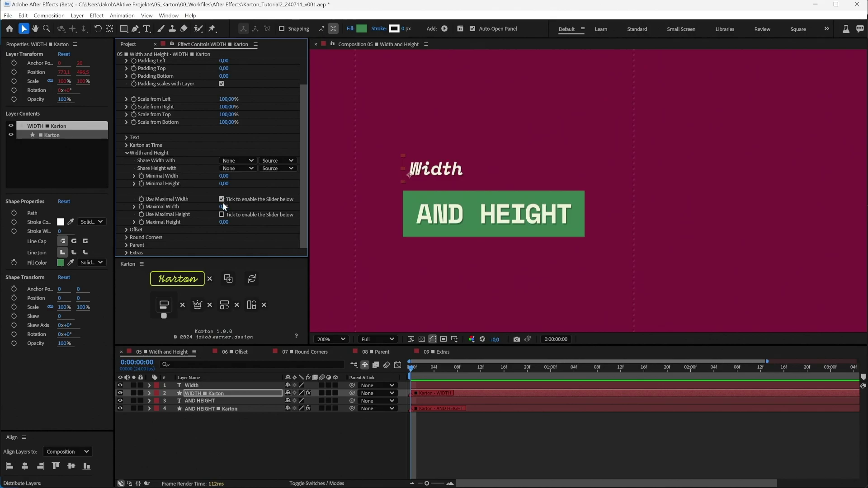
drag(222, 207, 227, 206)
click(226, 206)
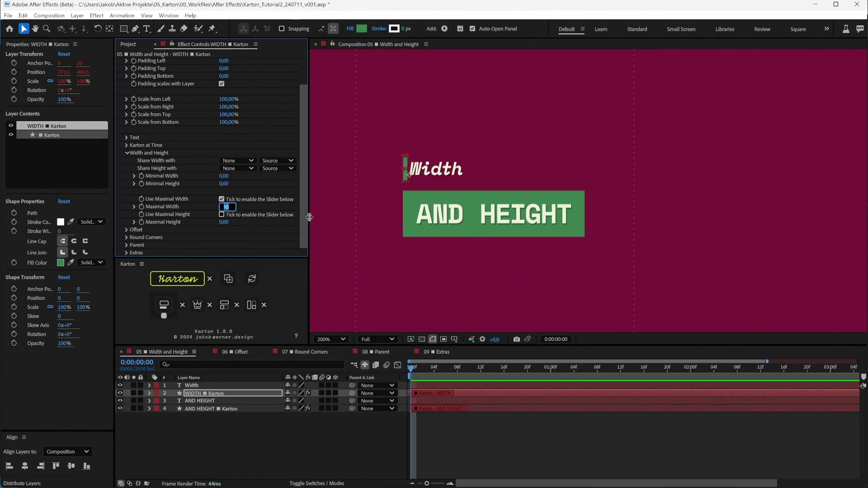
text(5)
key(Return)
click(392, 140)
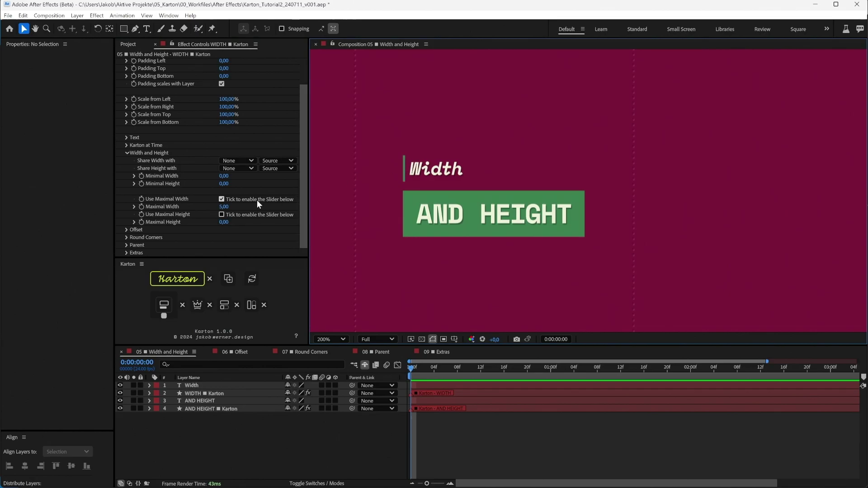
click(221, 199)
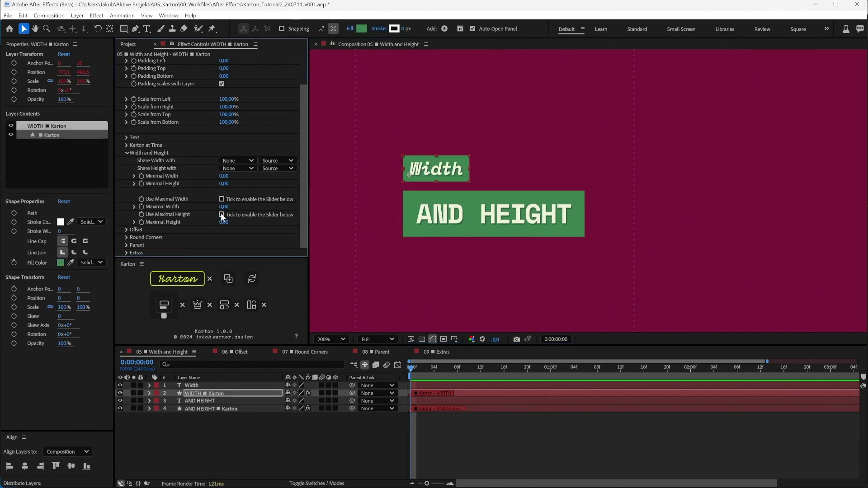
- Enable Use Maximal Height for the Width box and set its Maximal Height to 5
click(222, 215)
click(224, 222)
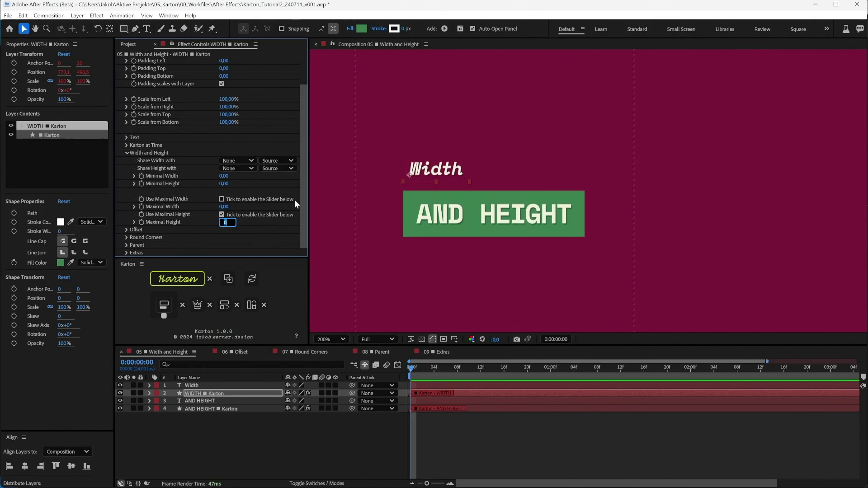
text(5)
key(Return)
click(432, 107)
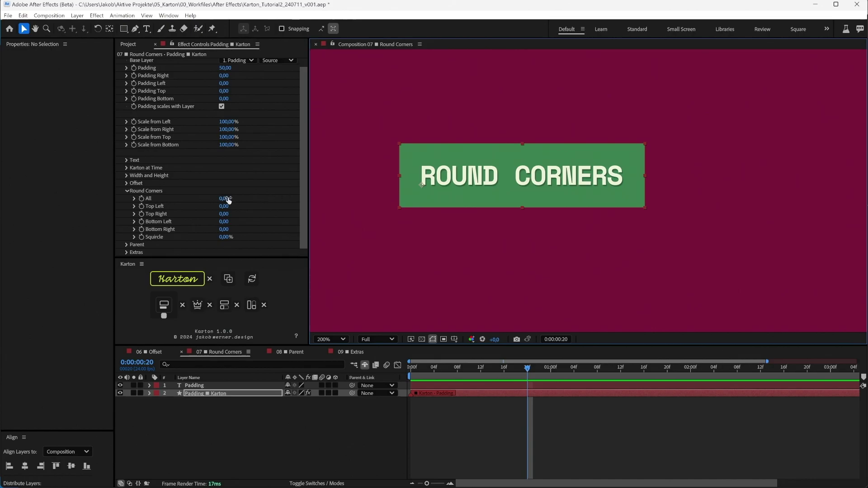
- Try rounding all corners of the ROUND CORNERS box, undo that, and adjust its Top Left corner radius
drag(229, 200, 285, 206)
key(ctrl+z)
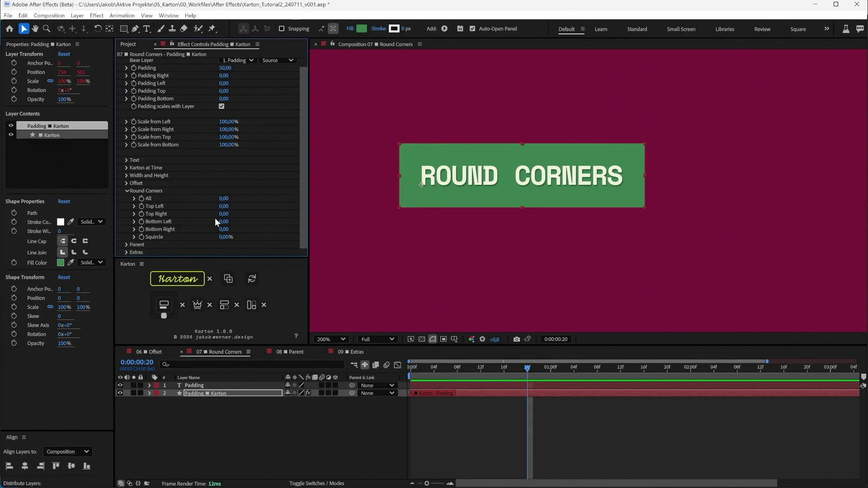
drag(224, 207, 242, 250)
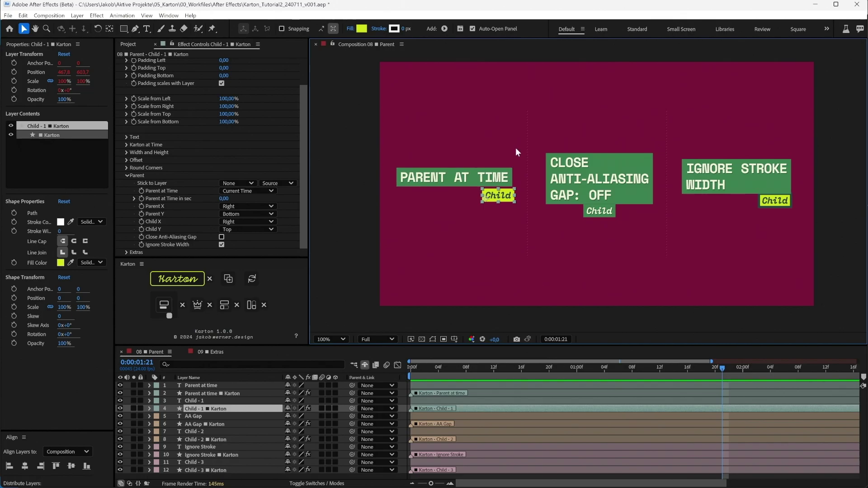
- Stick the Child box to the PARENT AT TIME box with Karton's parent function and scrub the timeline to preview the attachment
drag(516, 147, 475, 211)
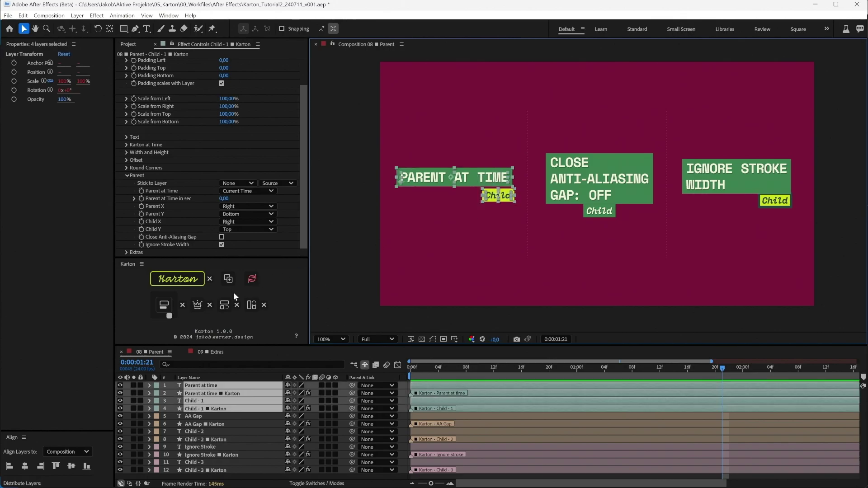
click(170, 305)
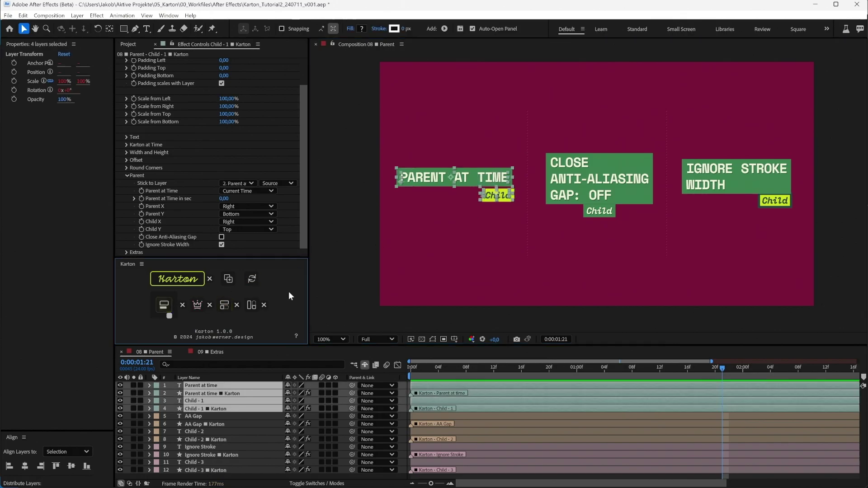
click(169, 189)
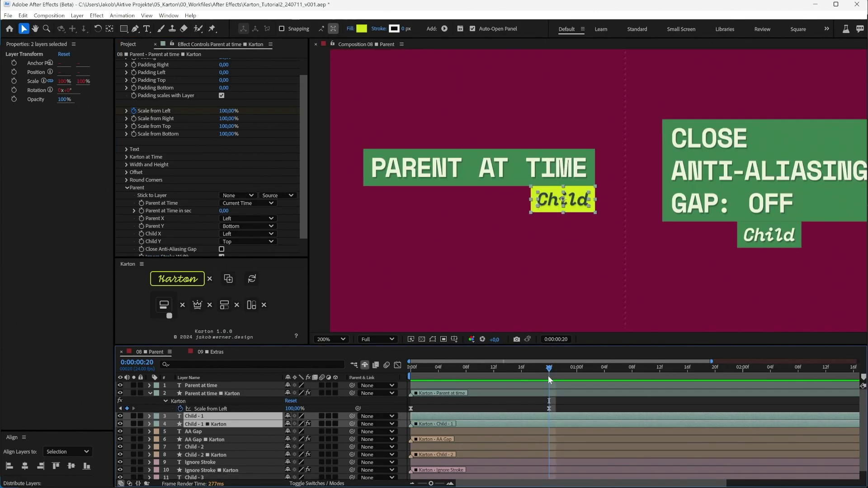
drag(551, 369, 507, 405)
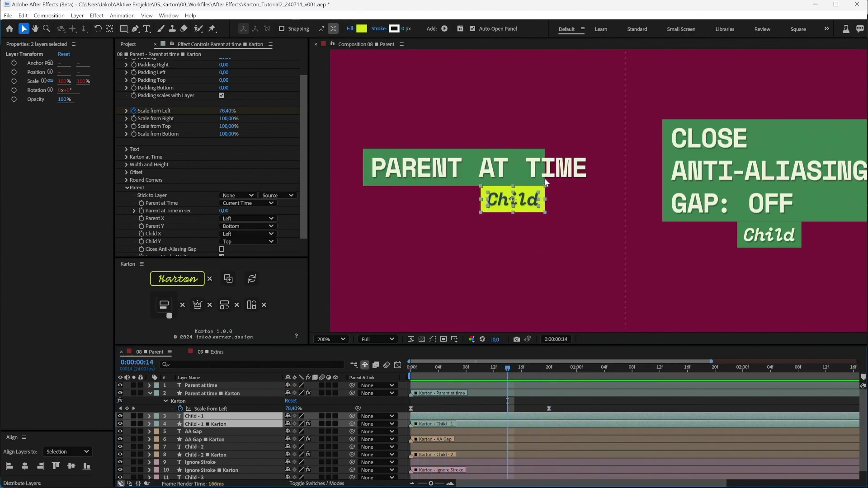
- Set Parent at Time to Mid Point for the Child of the PARENT AT TIME box and preview it along the timeline
drag(468, 367, 548, 400)
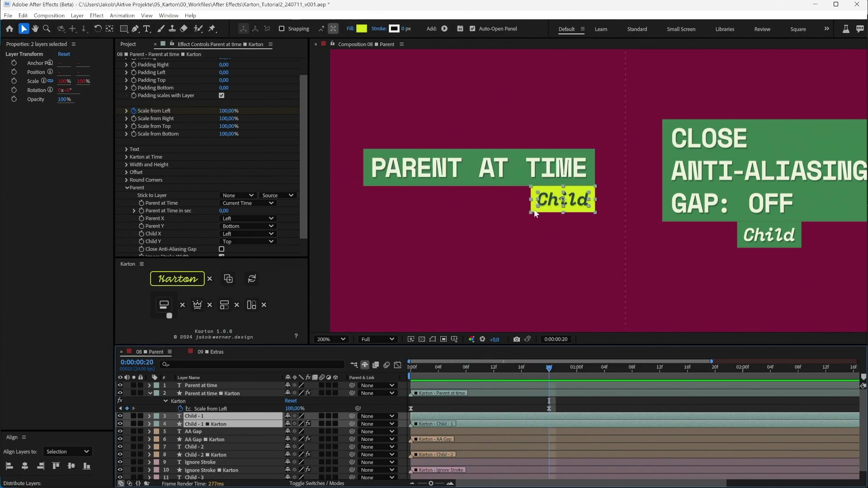
click(498, 405)
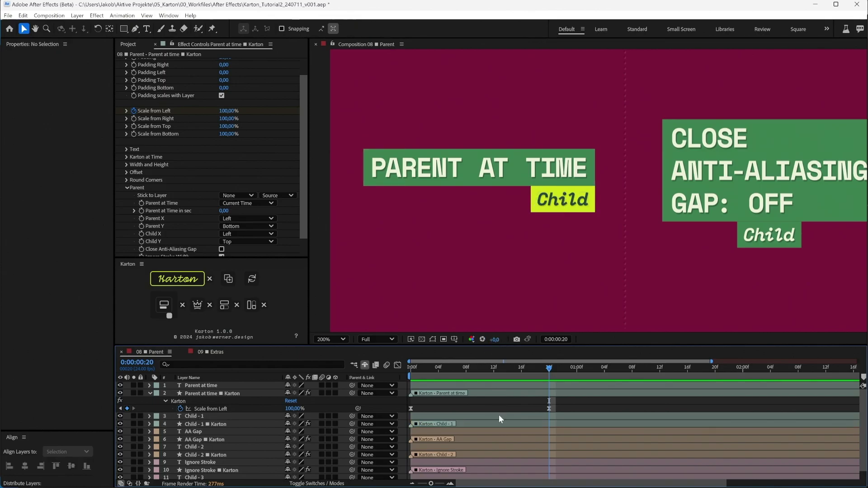
click(532, 204)
scroll(290, 158, down, 2)
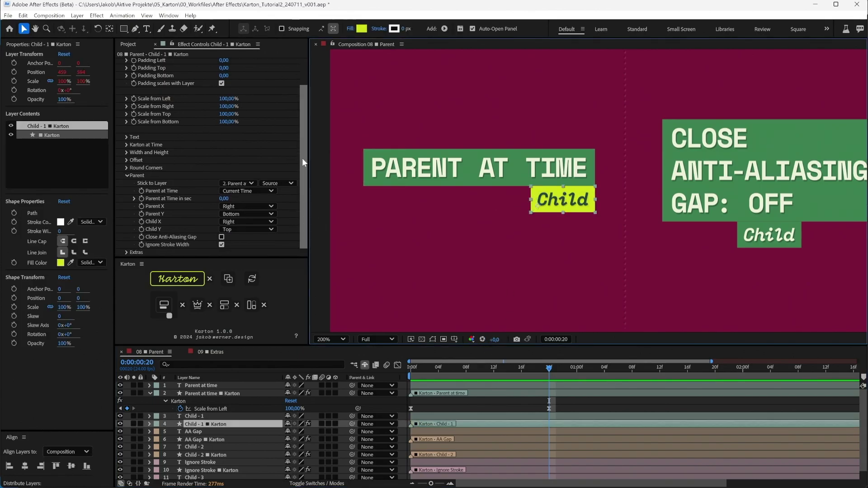
click(248, 192)
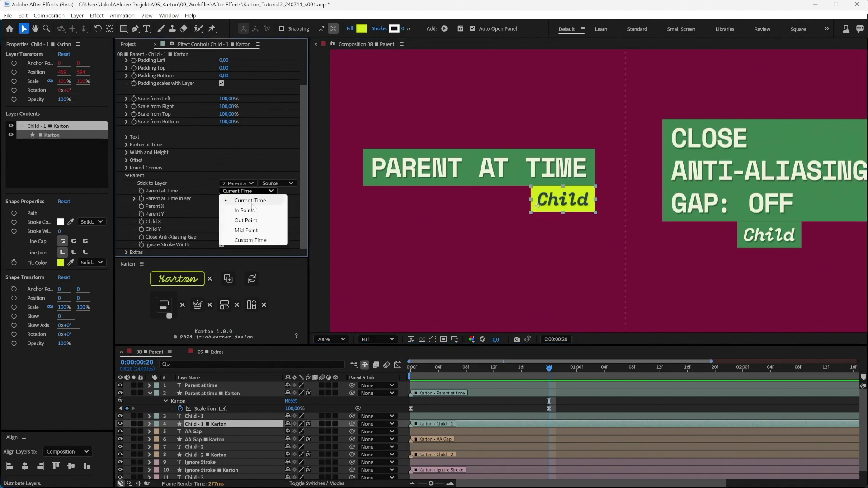
click(251, 231)
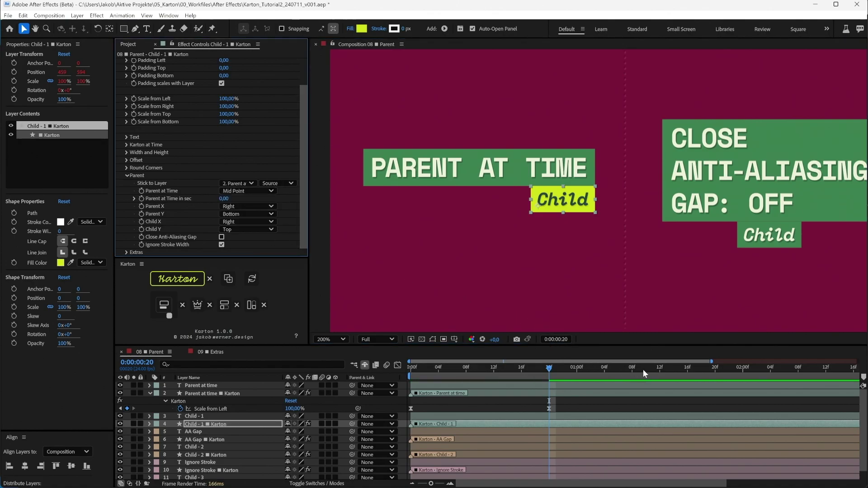
scroll(651, 406, down, 2)
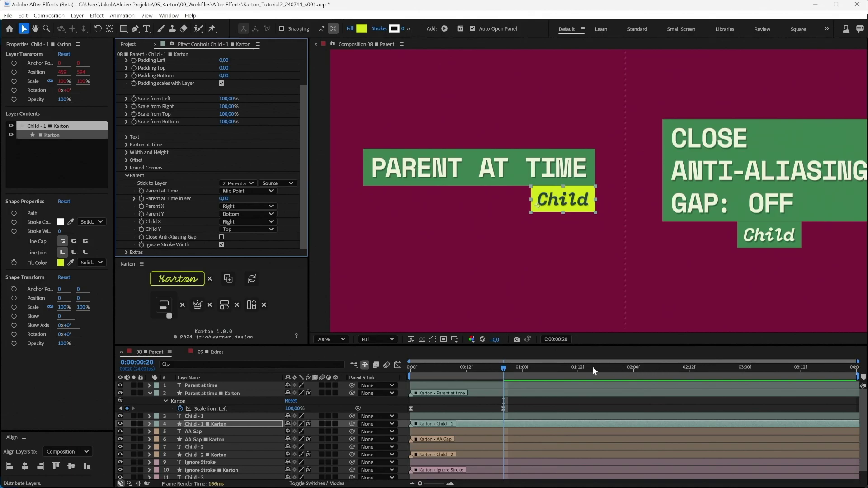
drag(594, 371, 527, 398)
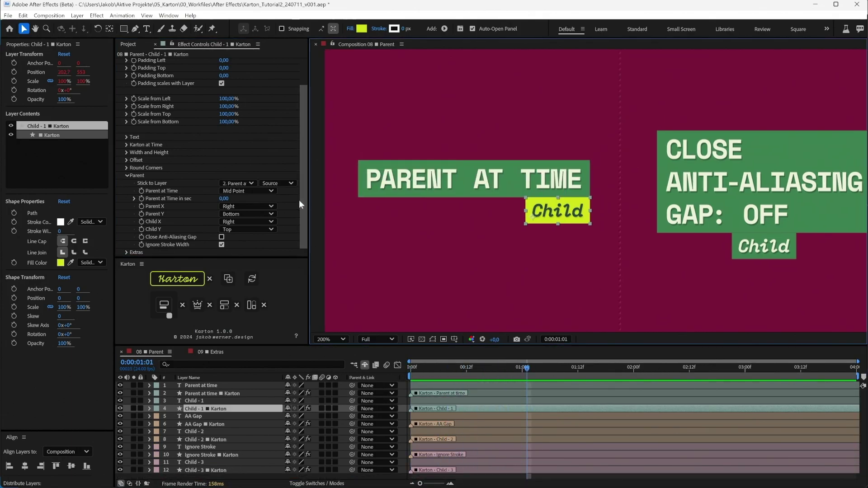
- Try Parent X and Parent Y at Center on the PARENT AT TIME Child, and restick it to the bottom-right with Karton's parent function
click(264, 207)
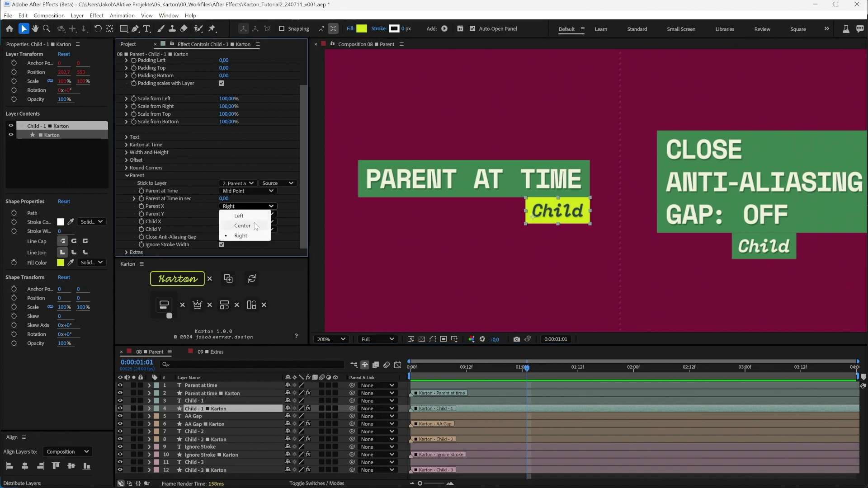
click(256, 226)
click(259, 214)
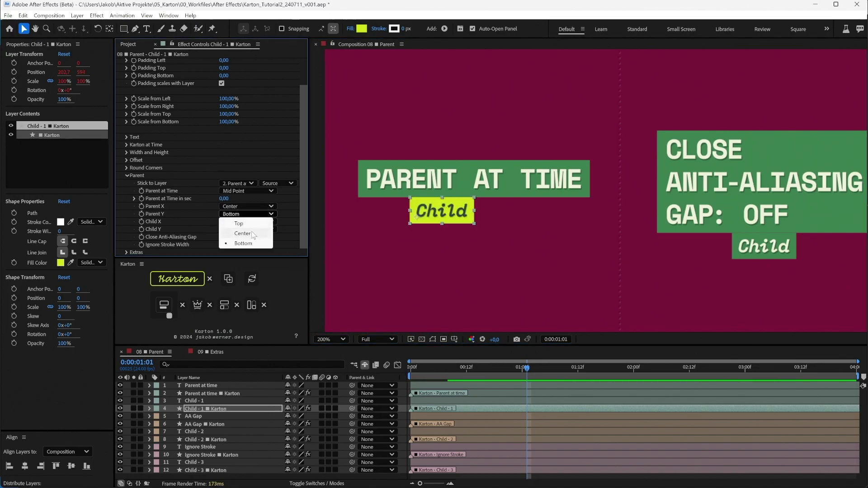
click(251, 230)
drag(500, 214, 441, 200)
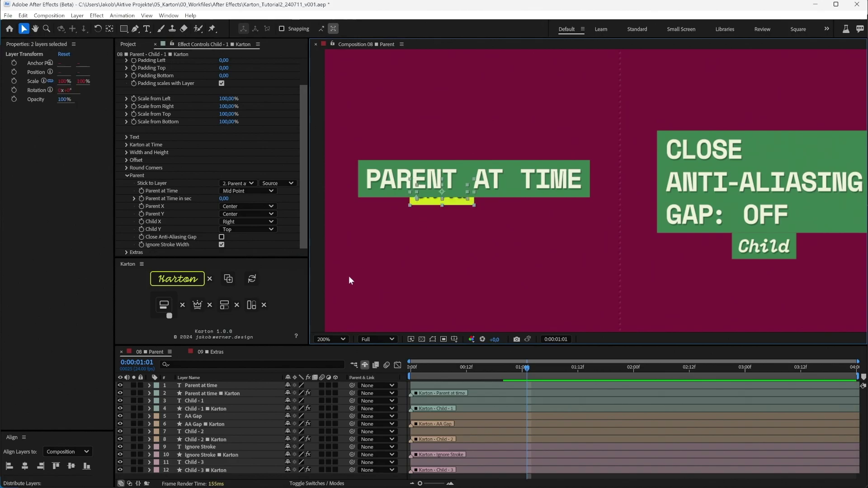
click(169, 316)
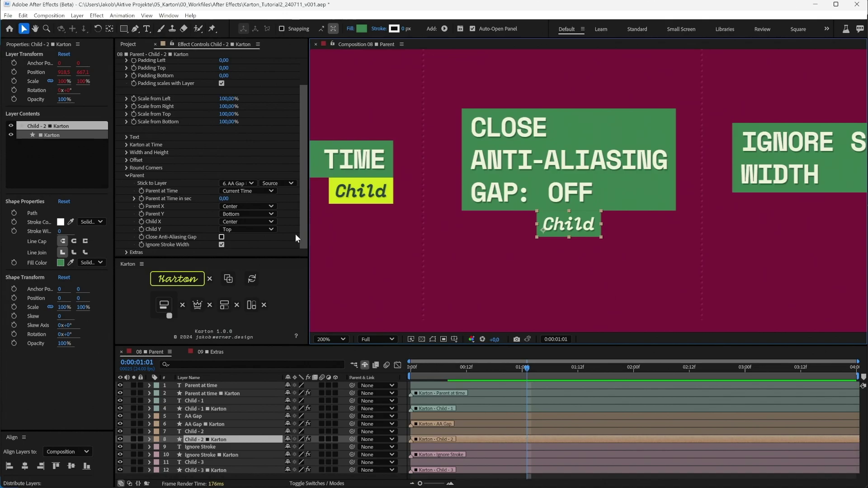
- Nudge the CLOSE ANTI-ALIASING GAP text slightly to examine the seam between its box and the Child box
key(period)
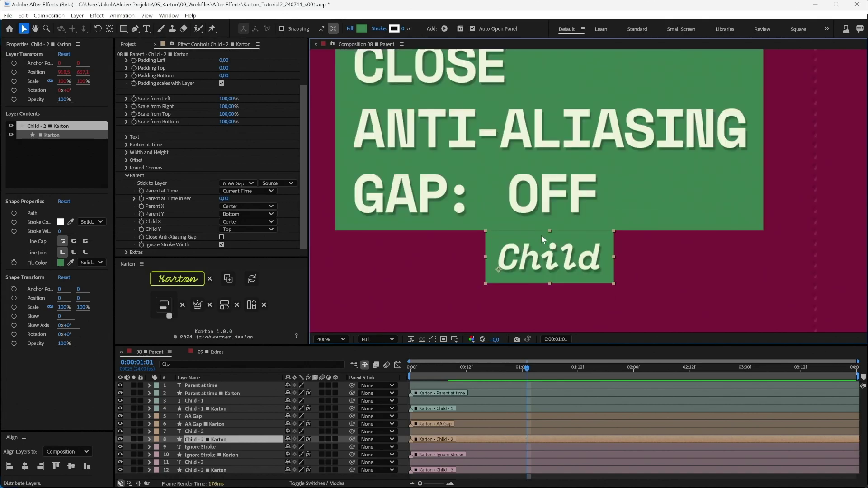
click(478, 223)
click(465, 241)
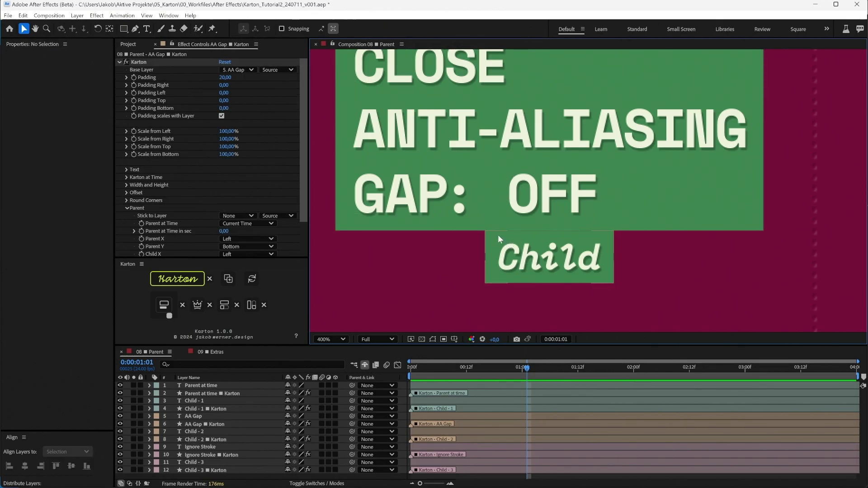
click(540, 148)
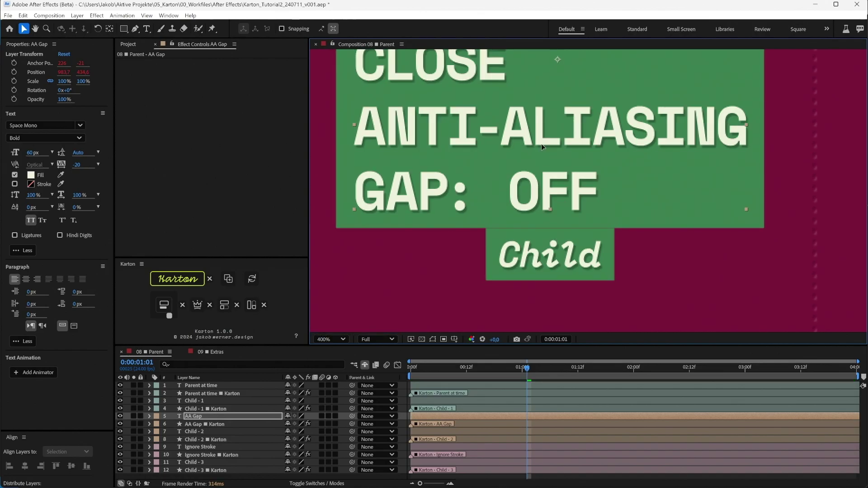
drag(540, 146, 539, 149)
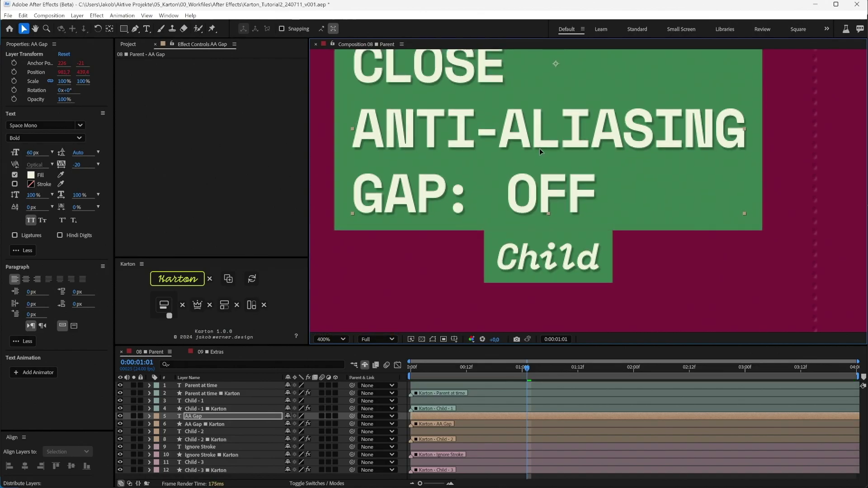
- Enable Close Anti-Aliasing Gap for the Child box attached to the anti-aliasing gap box
click(489, 246)
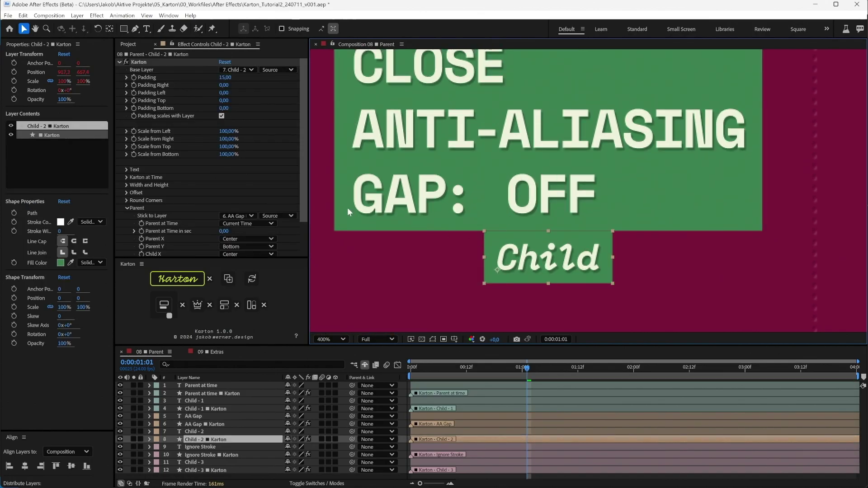
scroll(292, 182, down, 5)
click(221, 237)
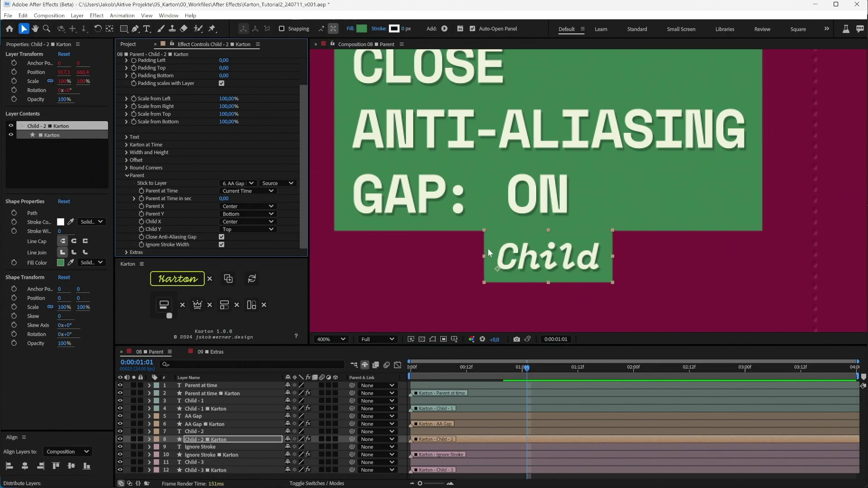
click(466, 256)
click(500, 167)
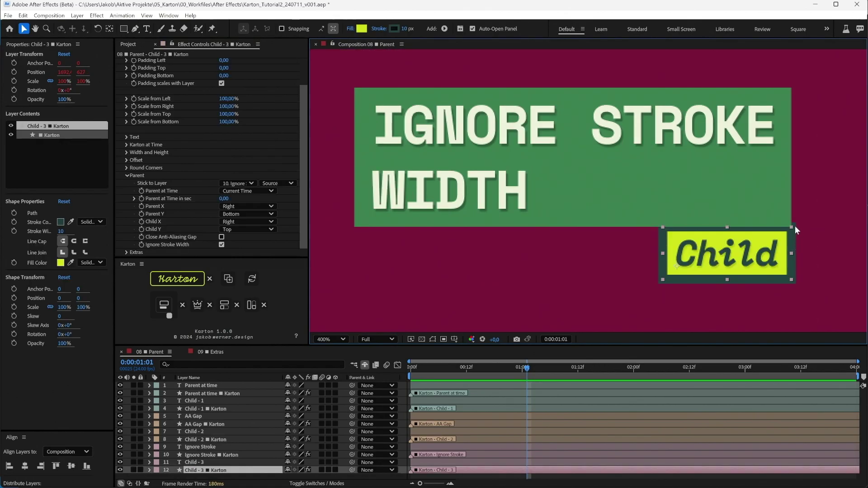
- Set the stroke of the IGNORE STROKE WIDTH box's Child to 8 px and disable Ignore Stroke Width for that Child
mouse_move(406, 28)
mouse_down()
mouse_move(389, 29)
mouse_move(409, 28)
mouse_up()
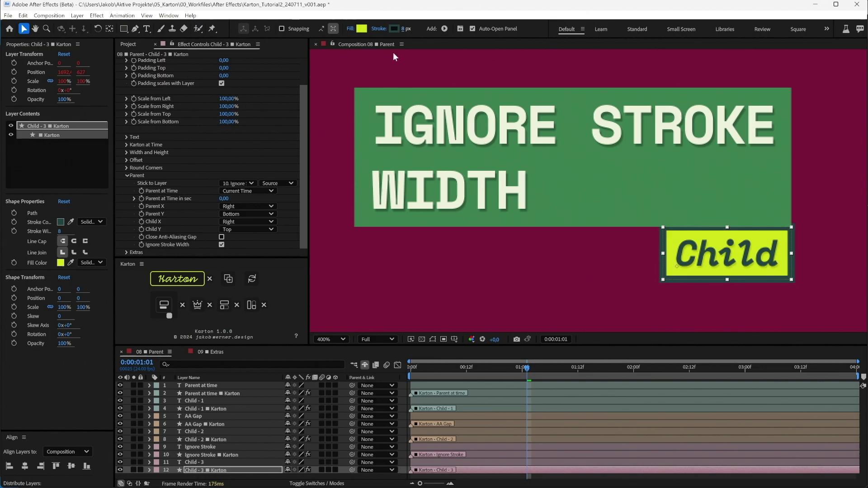
click(222, 245)
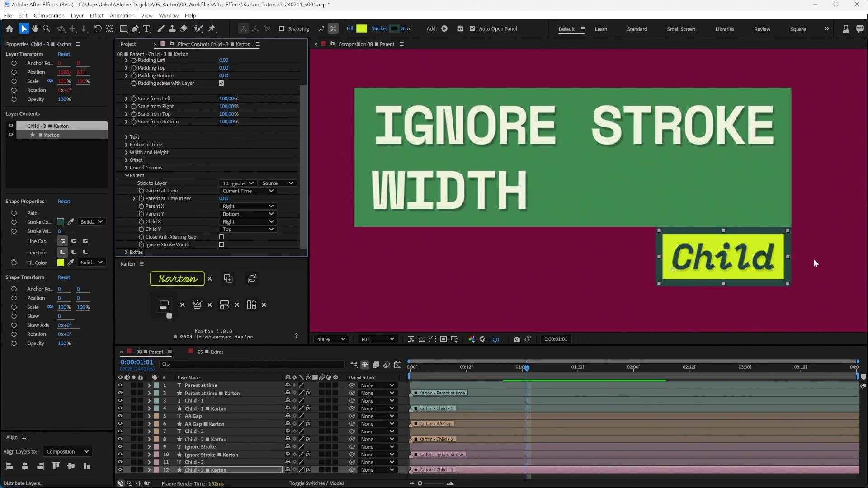
drag(826, 250, 707, 289)
click(707, 308)
- Give the IGNORE STROKE WIDTH parent box a 7 px stroke and disable its Ignore Stroke Width option
click(741, 212)
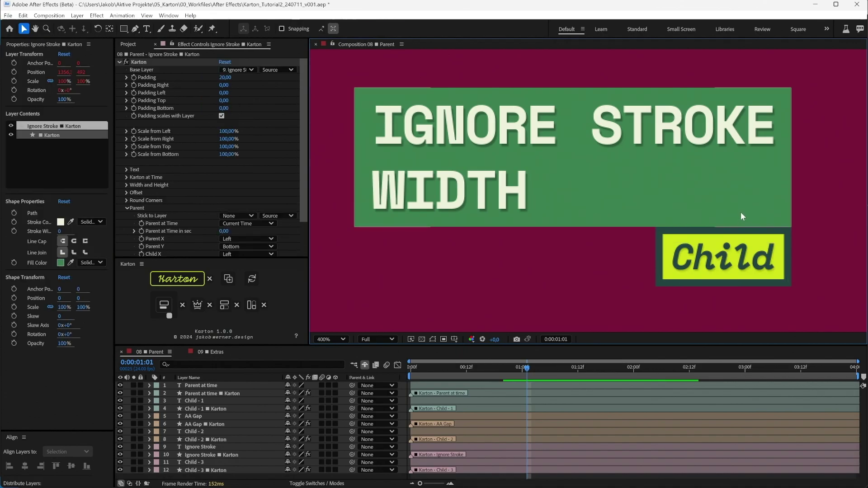
drag(402, 29, 413, 28)
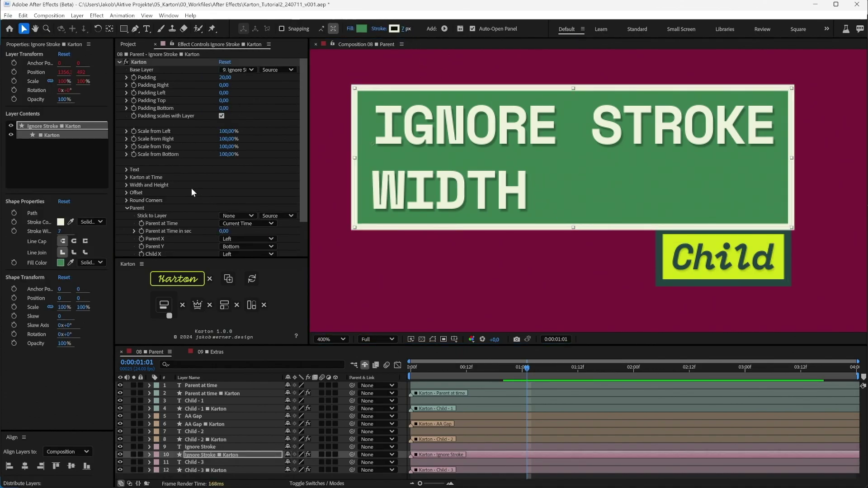
scroll(141, 175, down, 3)
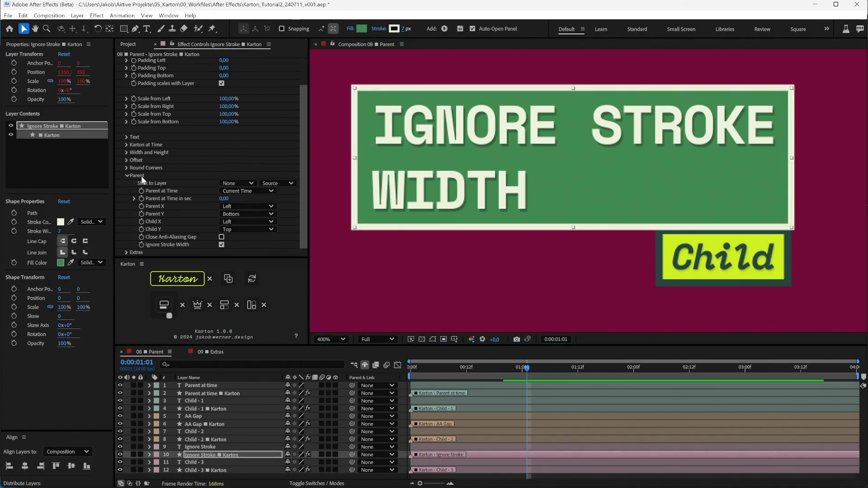
click(221, 245)
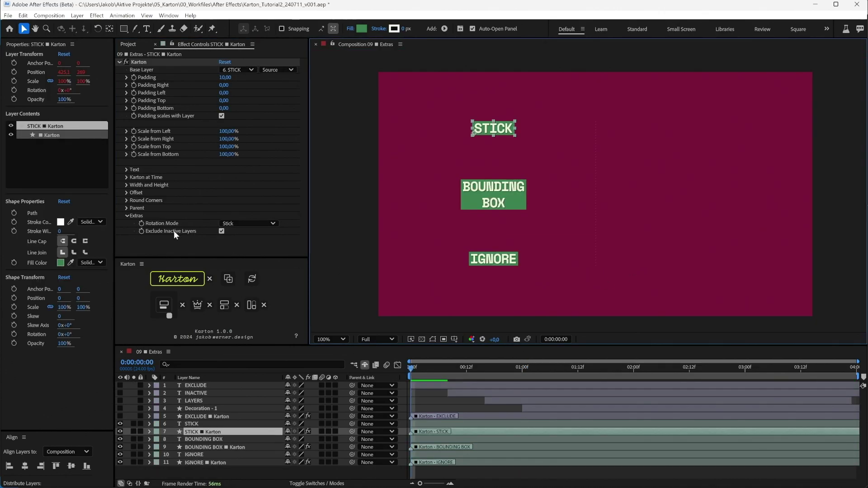
- Review the Rotation Mode options of the STICK box in the Extras composition and scrub the timeline to compare the rotation modes
click(238, 224)
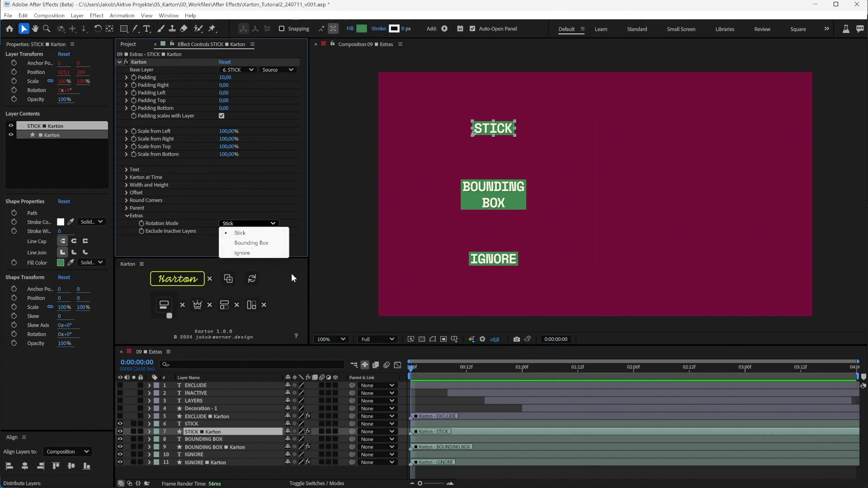
click(416, 366)
drag(416, 365, 433, 419)
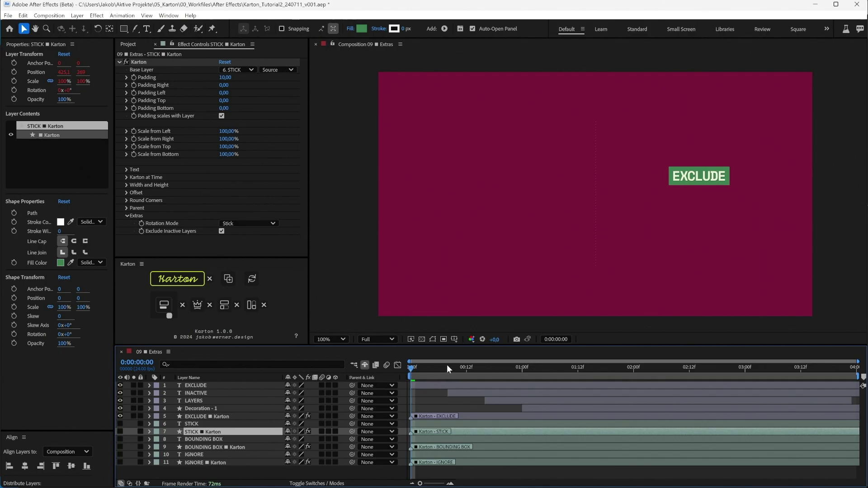
- Scrub the timeline and inspect the EXCLUDE, INACTIVE, LAYERS and Decoration - 1 layers to examine how their Karton box adapts
drag(446, 369, 797, 409)
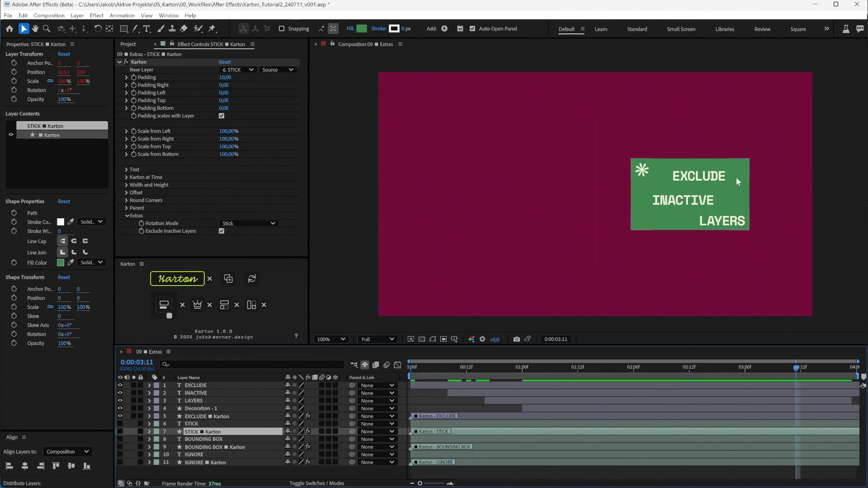
click(737, 181)
scroll(270, 163, down, 2)
scroll(281, 161, up, 1)
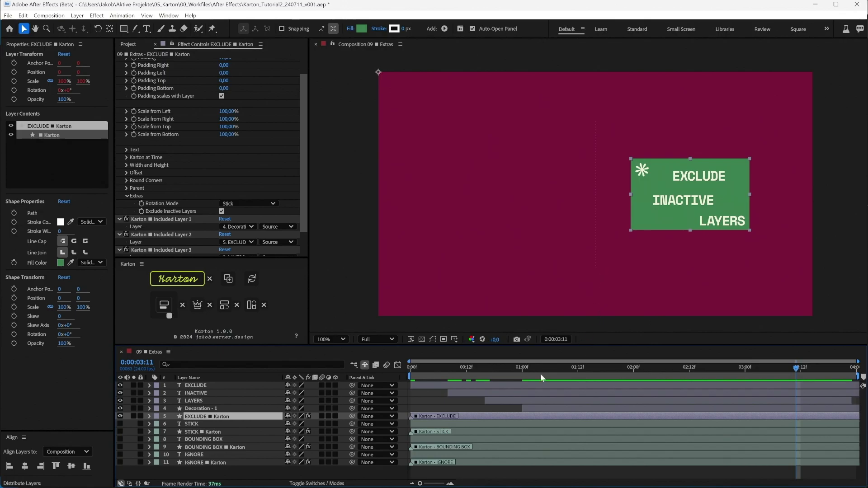
click(523, 386)
shift+click(544, 406)
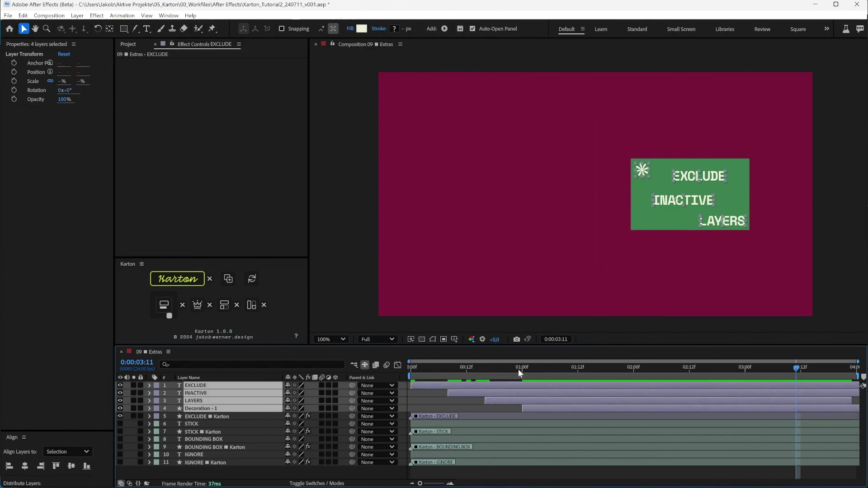
drag(519, 372, 426, 397)
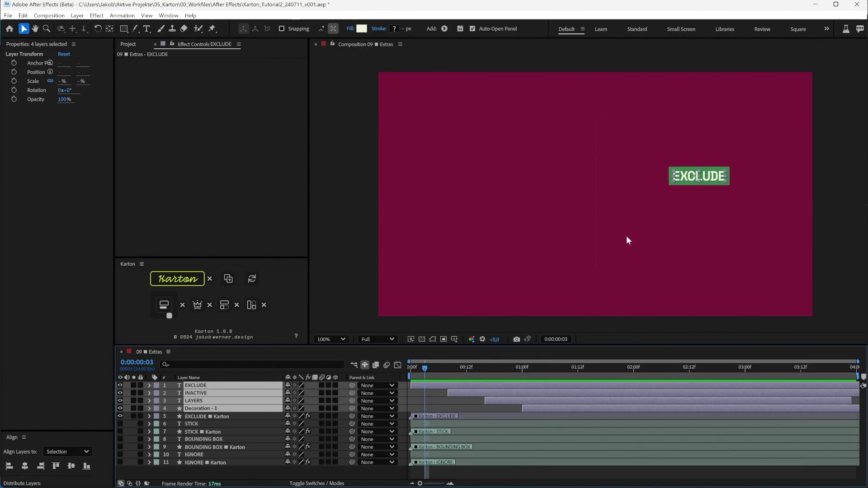
- Disable Exclude Inactive Layers for the EXCLUDE Karton box, preview it along the timeline, and select the INACTIVE layer
click(674, 183)
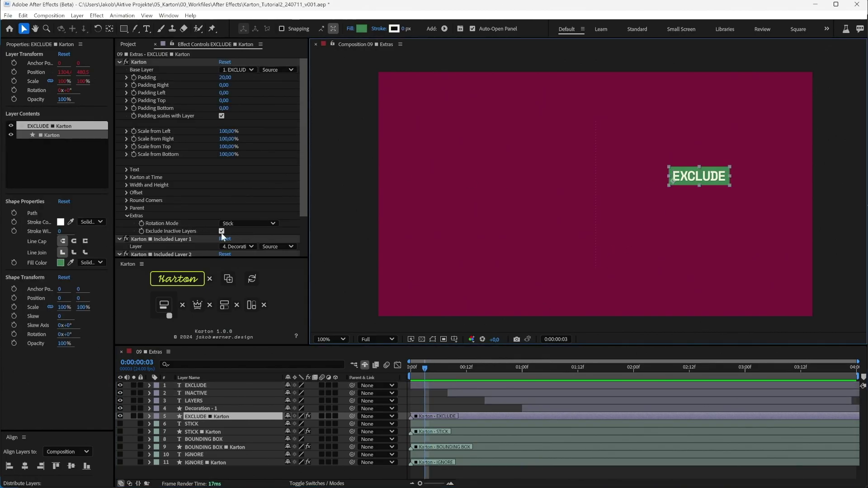
drag(427, 366, 544, 395)
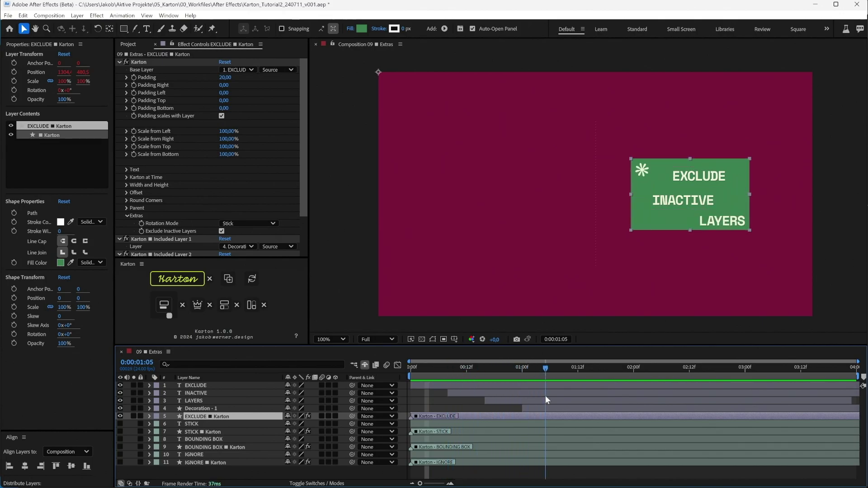
click(222, 231)
drag(499, 365, 549, 388)
click(449, 393)
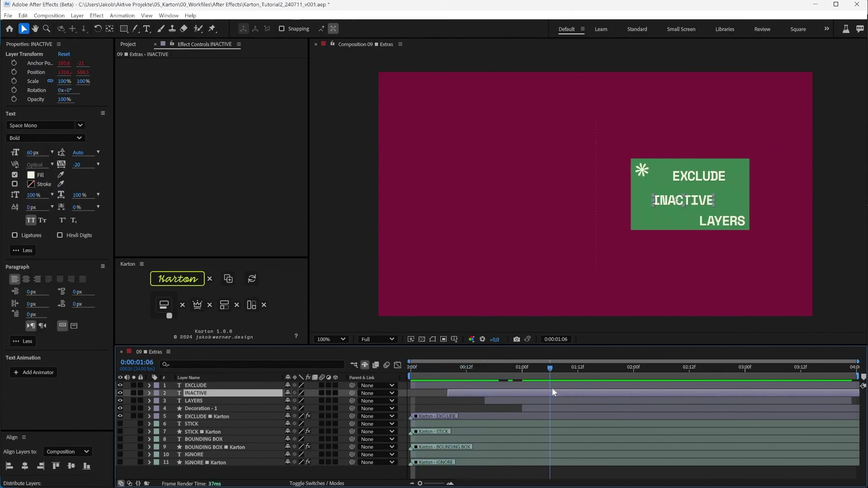